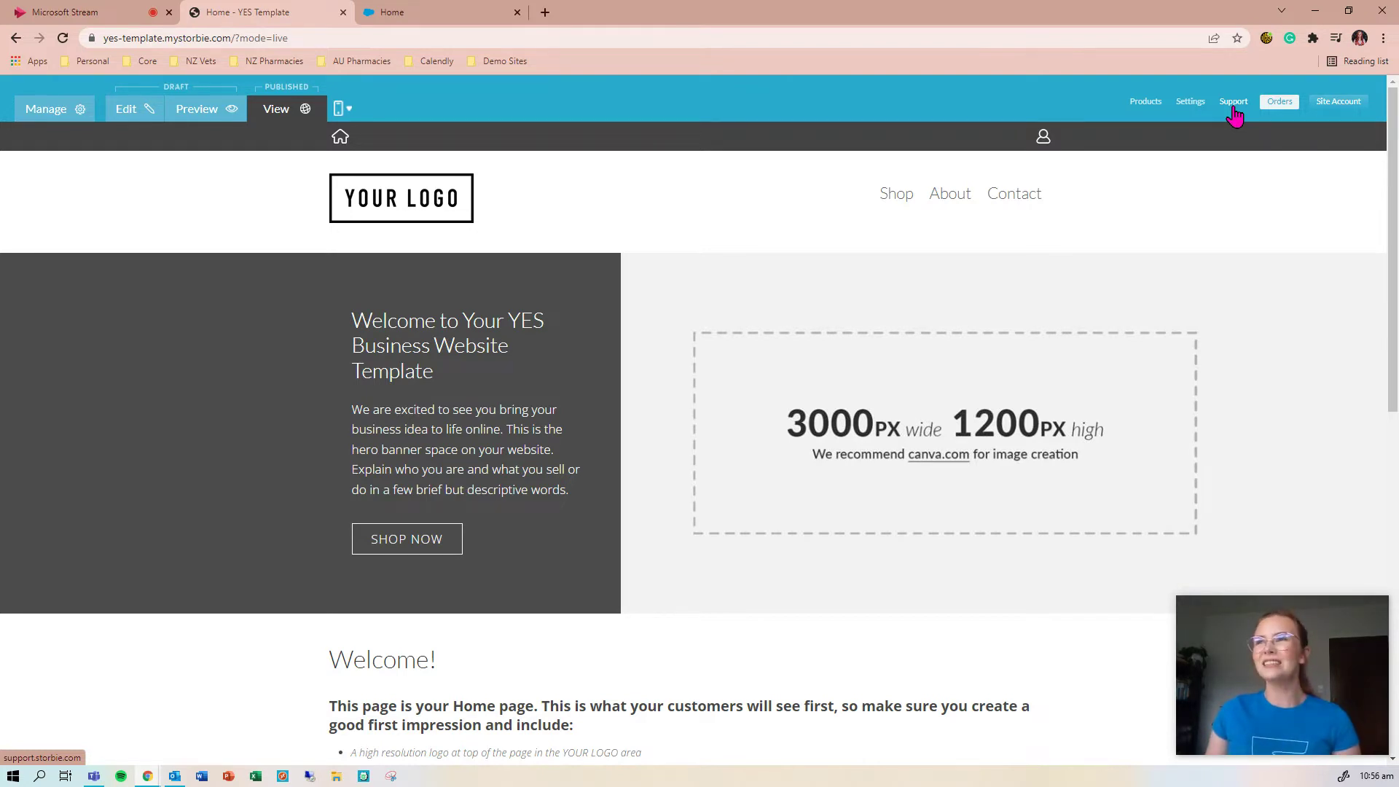
# Browse the Storbie Support help topic tiles, then return to the YES Template shop tab
pyautogui.click(458, 13)
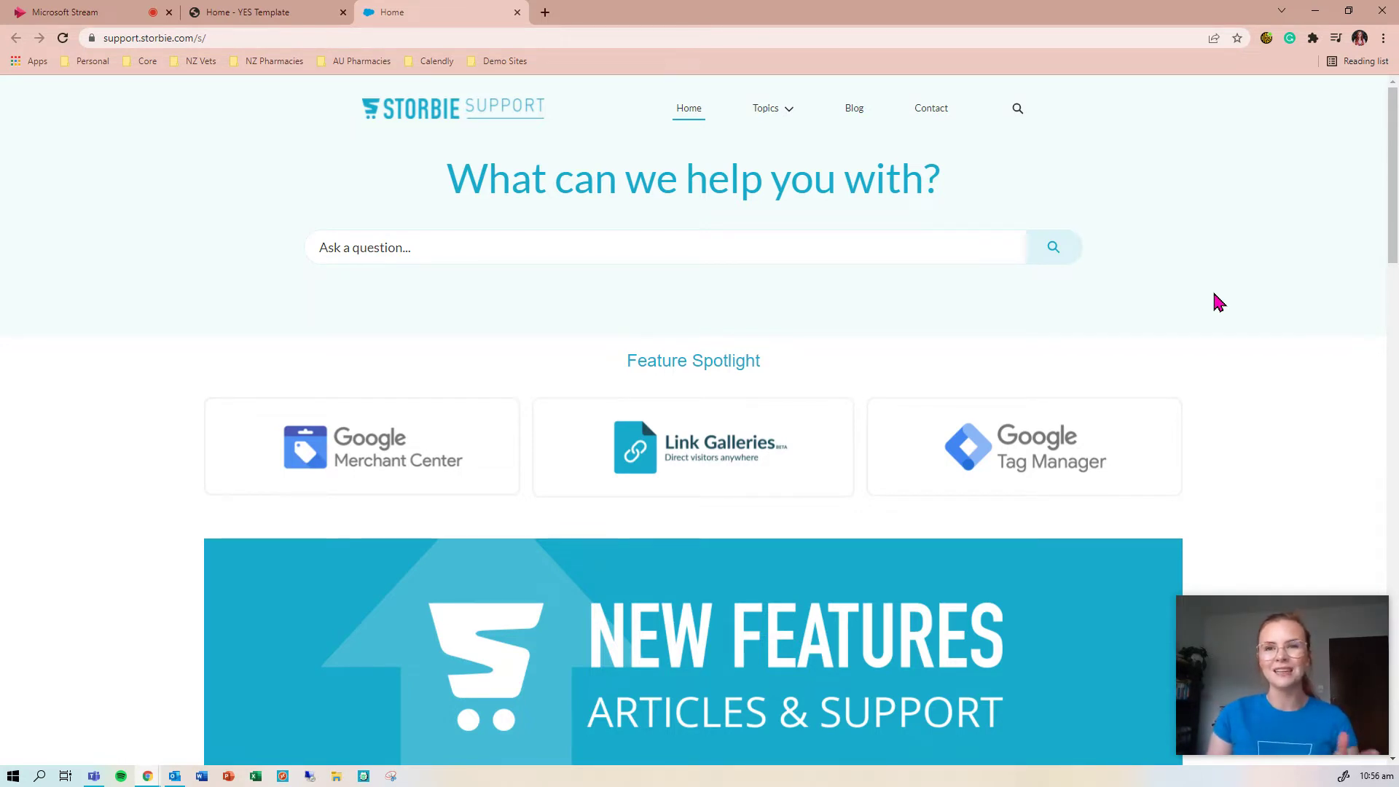
pyautogui.scroll(-3, 1214, 295)
pyautogui.scroll(-4, 1214, 294)
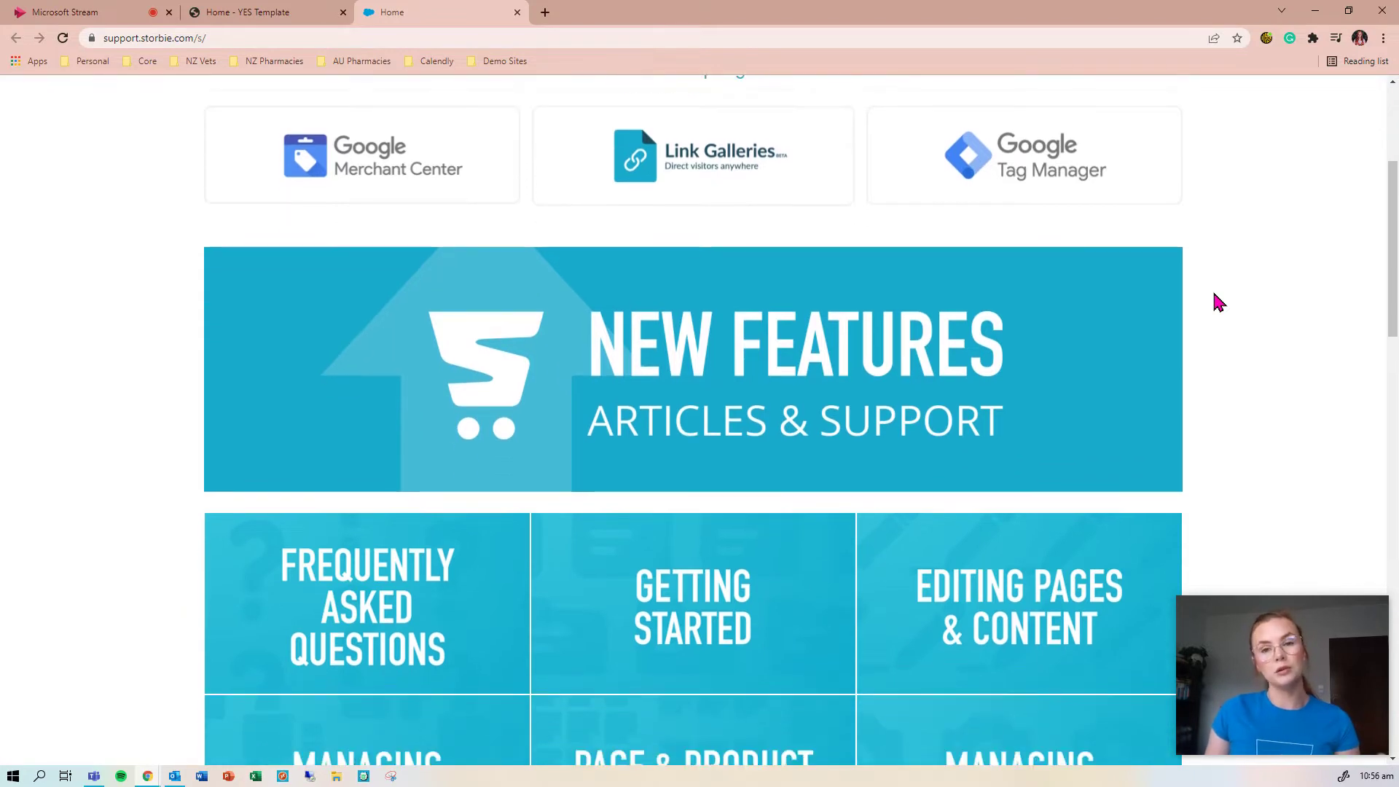
pyautogui.scroll(-1, 1214, 302)
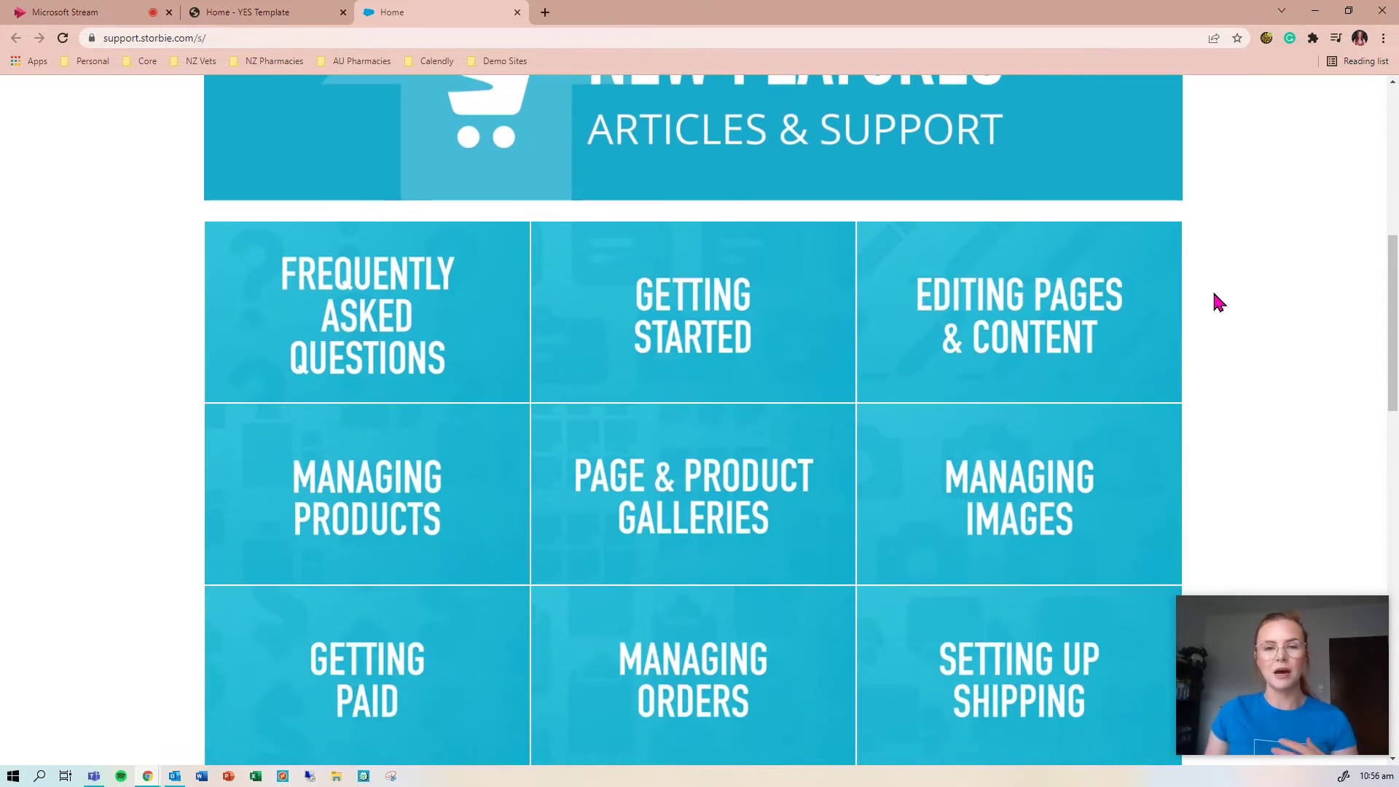
pyautogui.scroll(-1, 1217, 302)
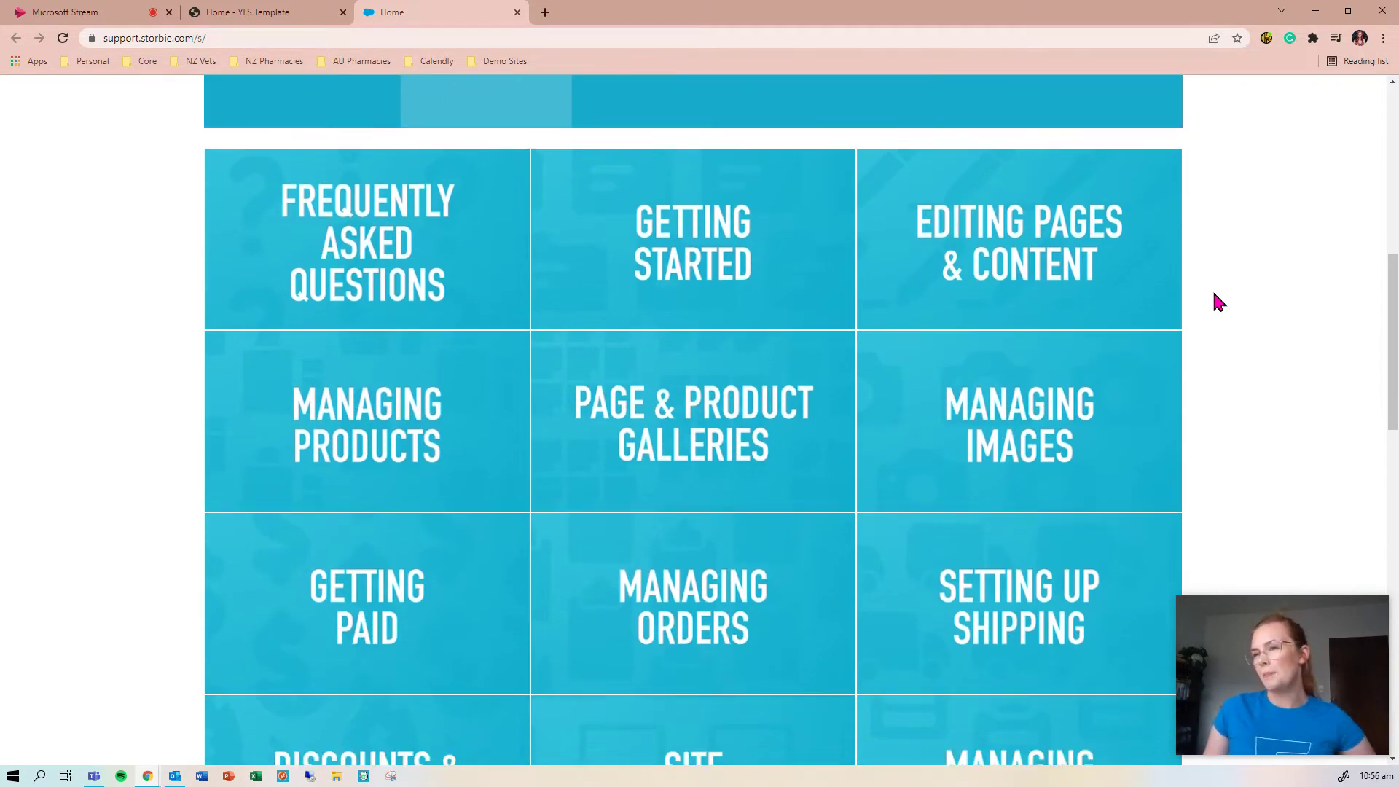
pyautogui.scroll(-1, 1217, 302)
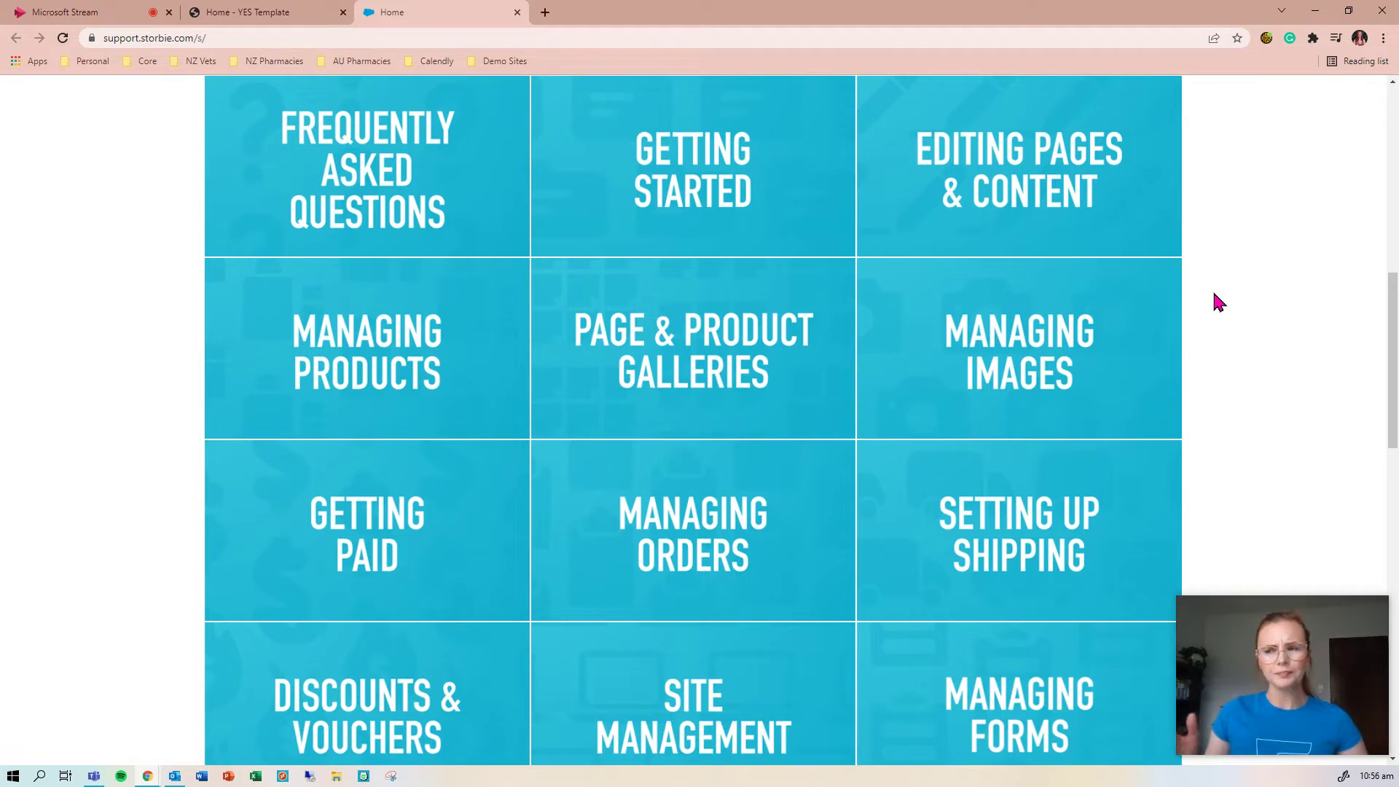
pyautogui.scroll(-1, 1218, 302)
pyautogui.scroll(-5, 1220, 301)
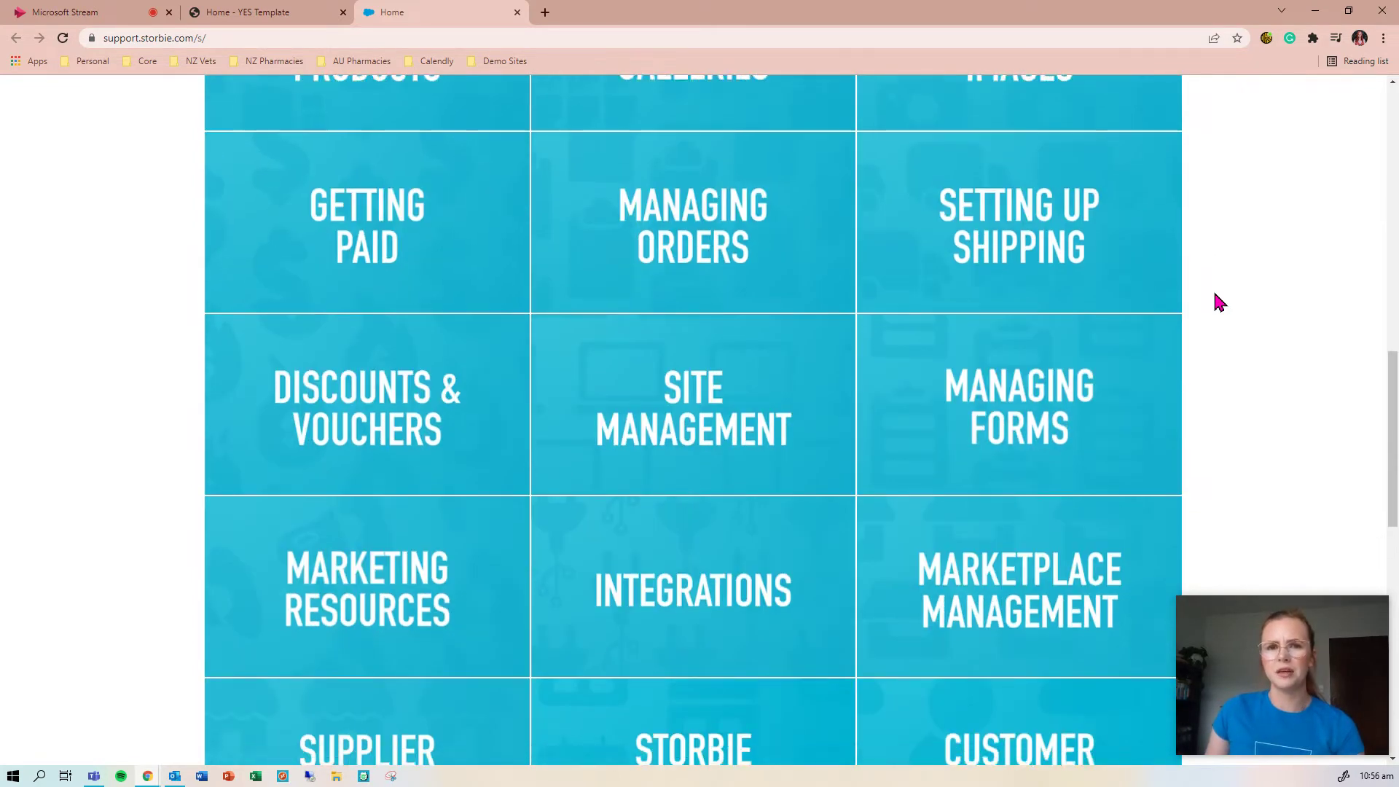
pyautogui.scroll(15, 1218, 301)
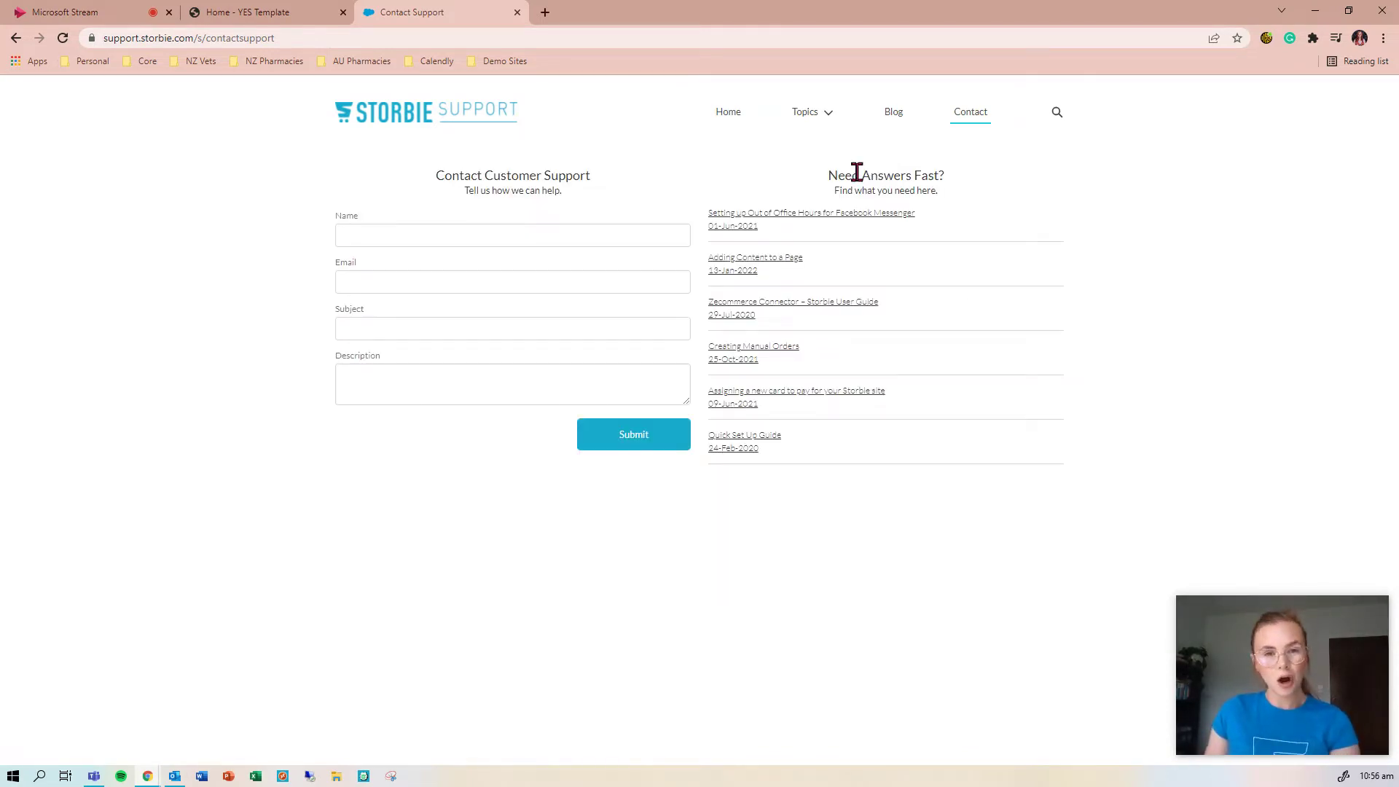
pyautogui.click(287, 24)
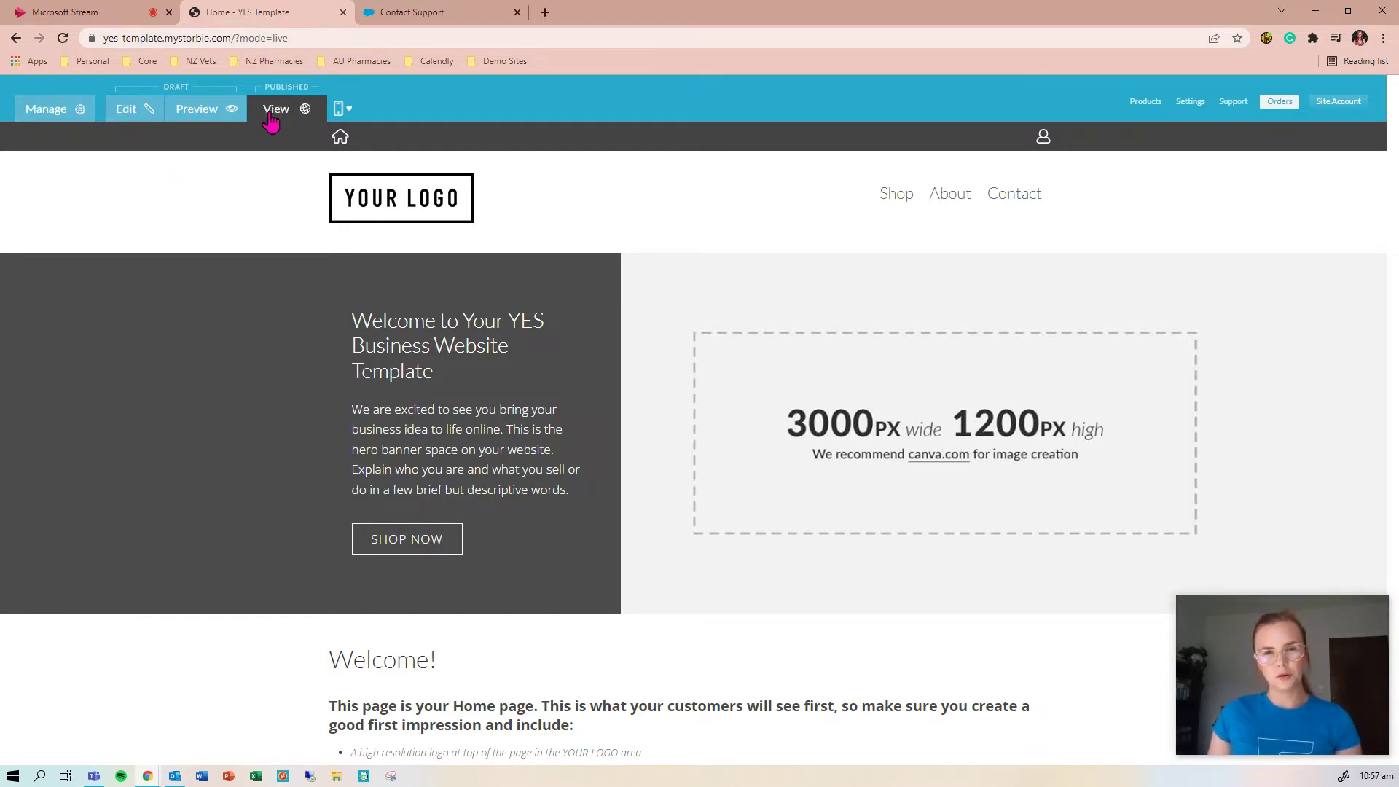
# Open the shop's management Dashboard from the YES Template home page
pyautogui.click(41, 115)
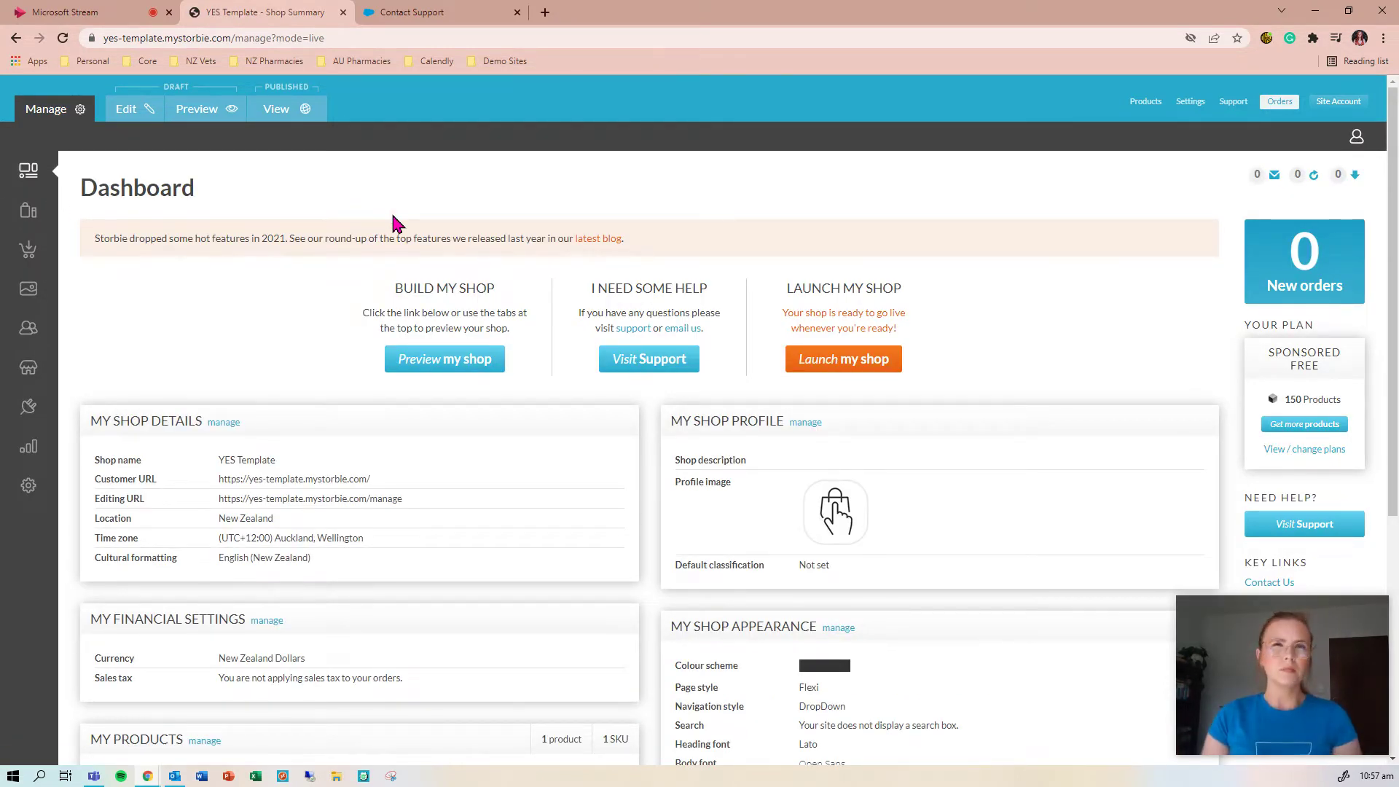
# Review the shop's Products, Orders and Insights pages, ending on Settings
pyautogui.click(26, 230)
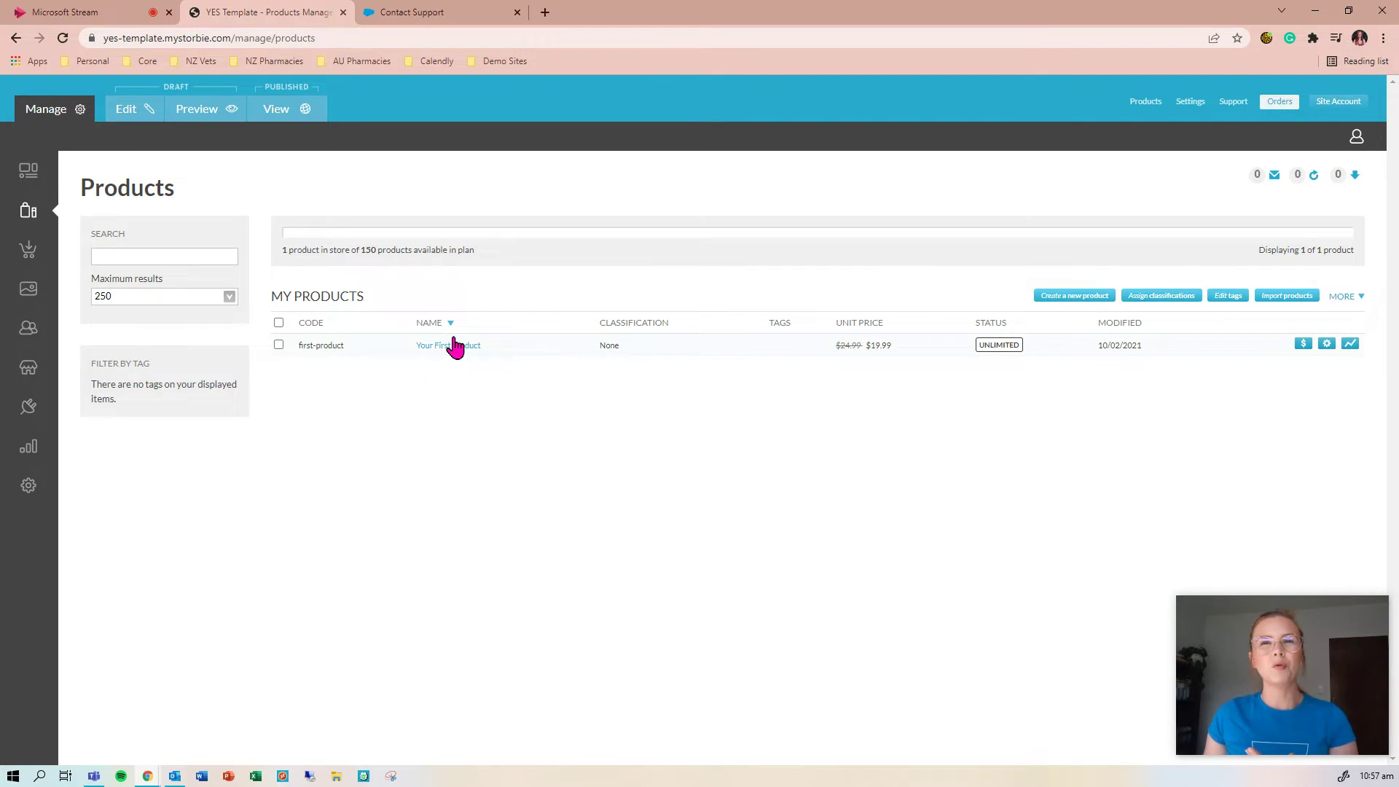
pyautogui.click(26, 251)
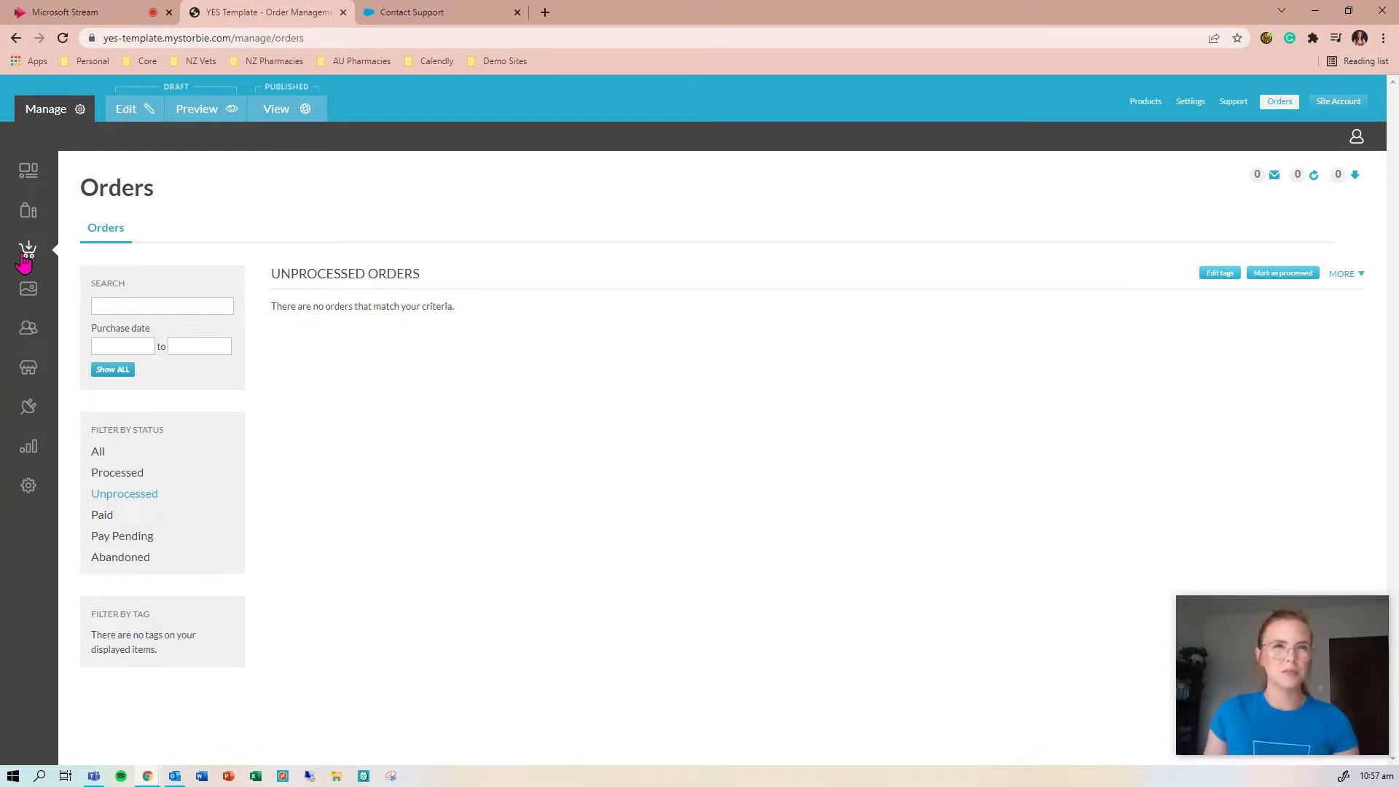
pyautogui.click(30, 447)
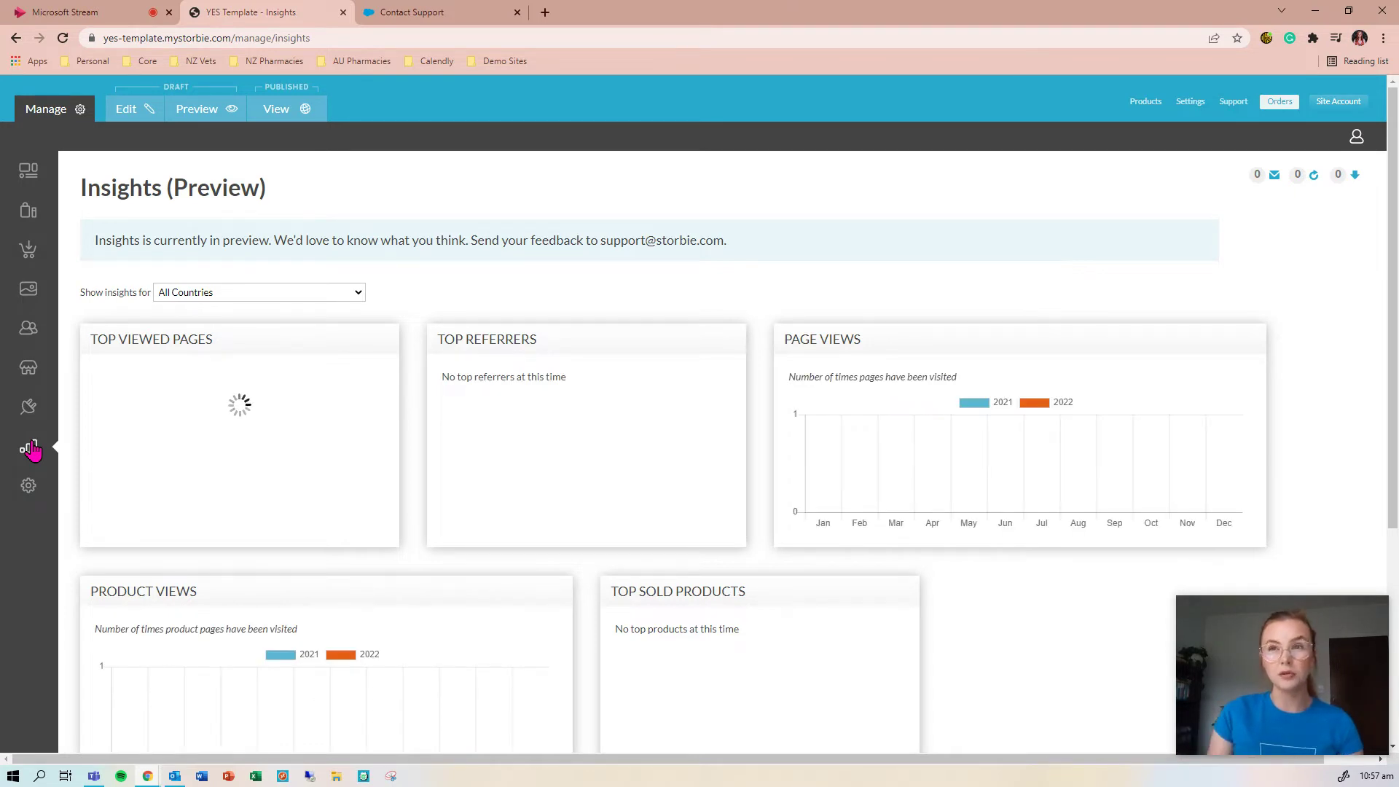
pyautogui.scroll(-1, 200, 564)
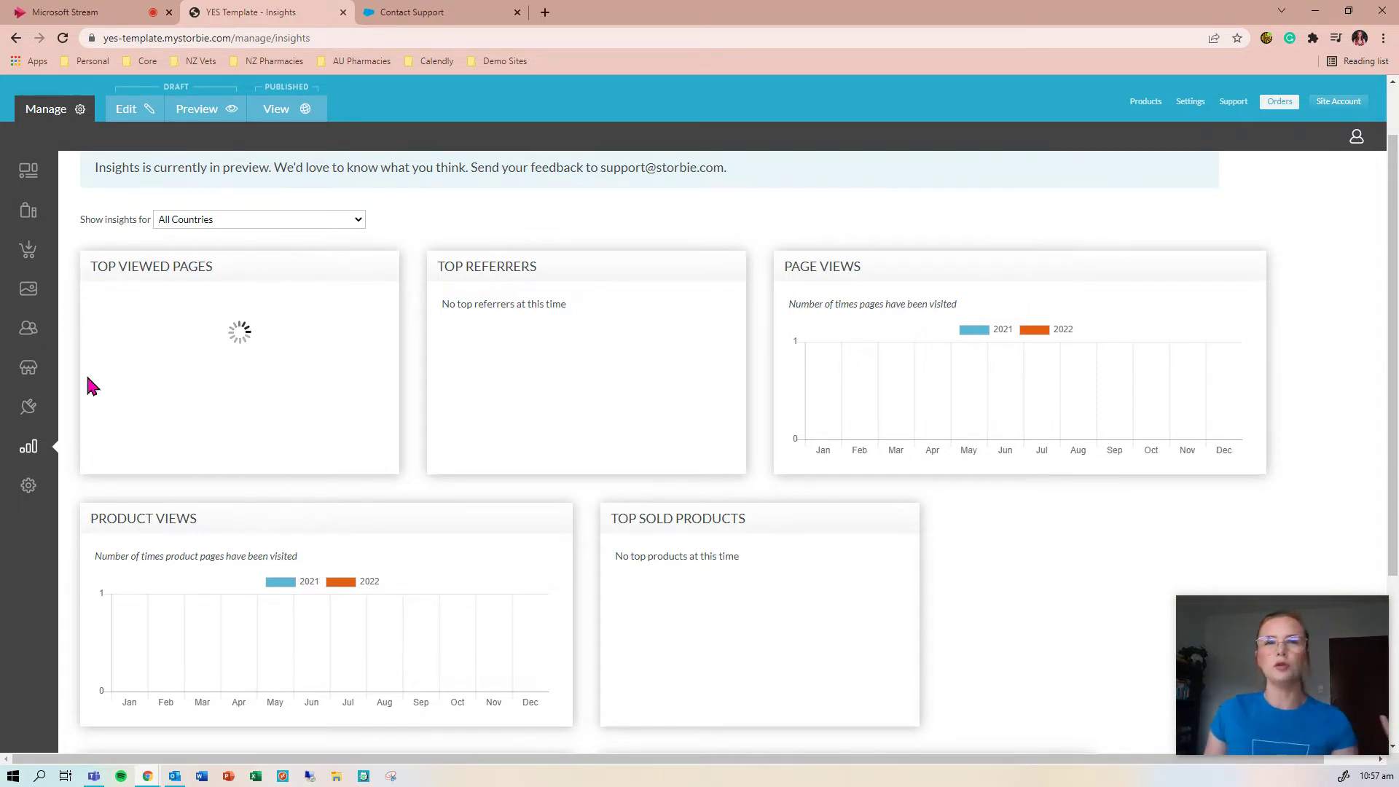
pyautogui.click(31, 487)
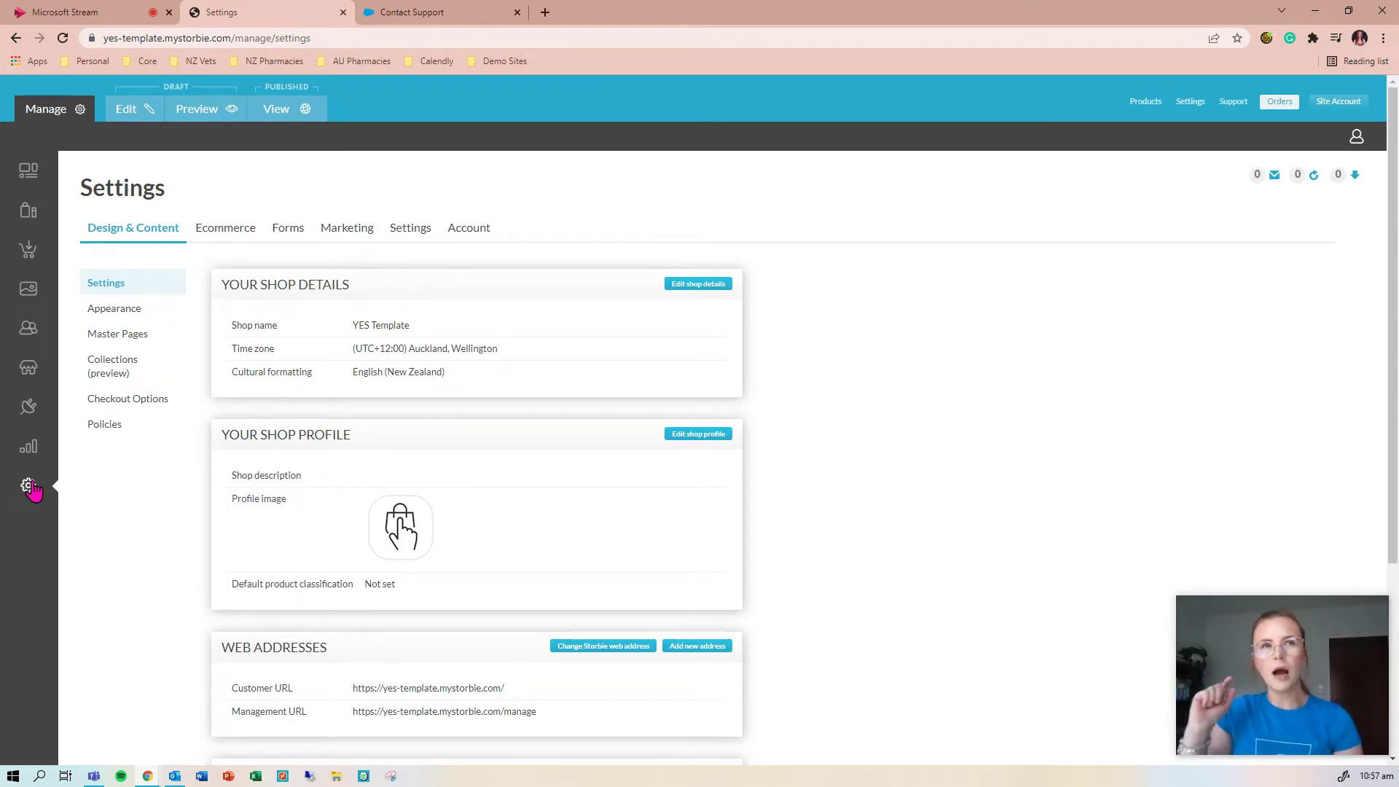
# Edit the home page and list the content types insertable below the Welcome heading
pyautogui.click(142, 115)
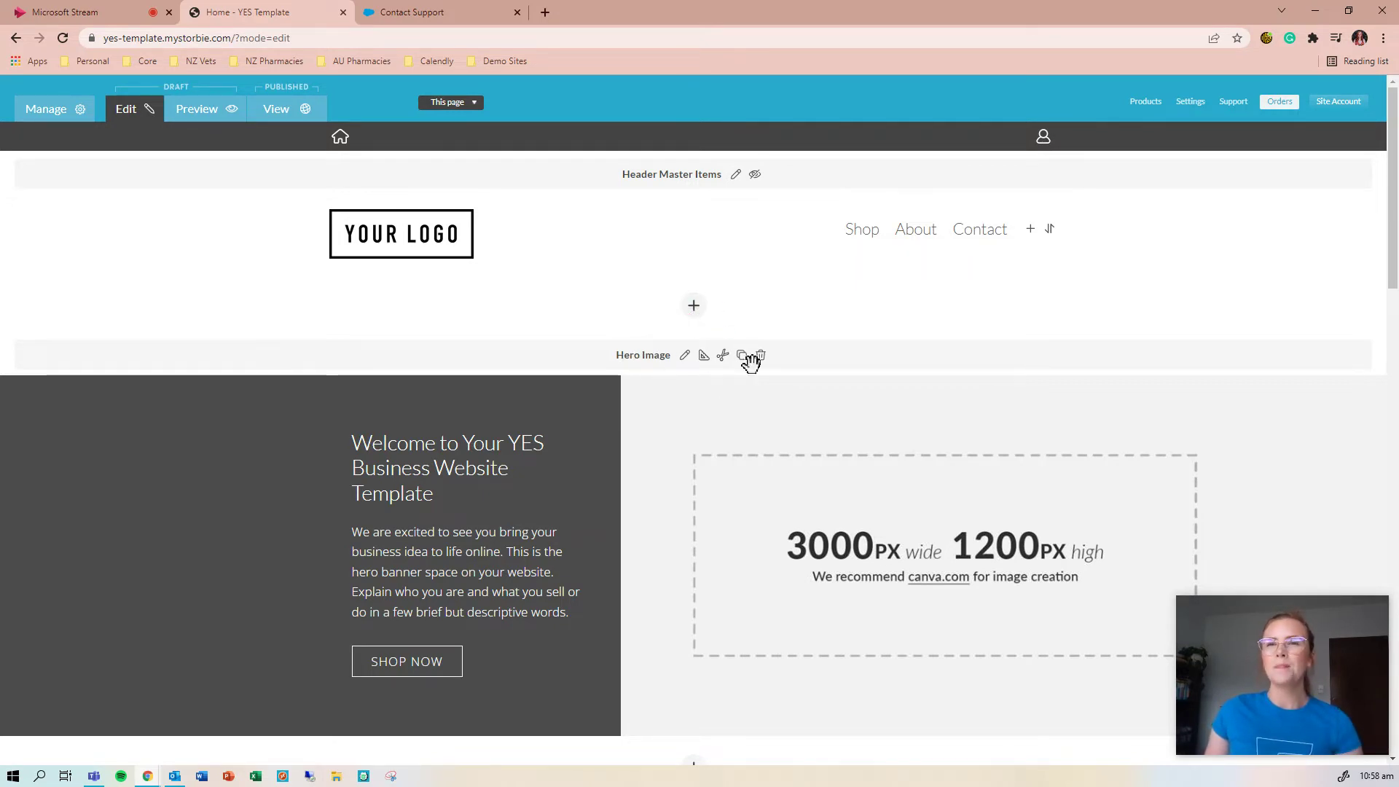
pyautogui.scroll(-1, 761, 357)
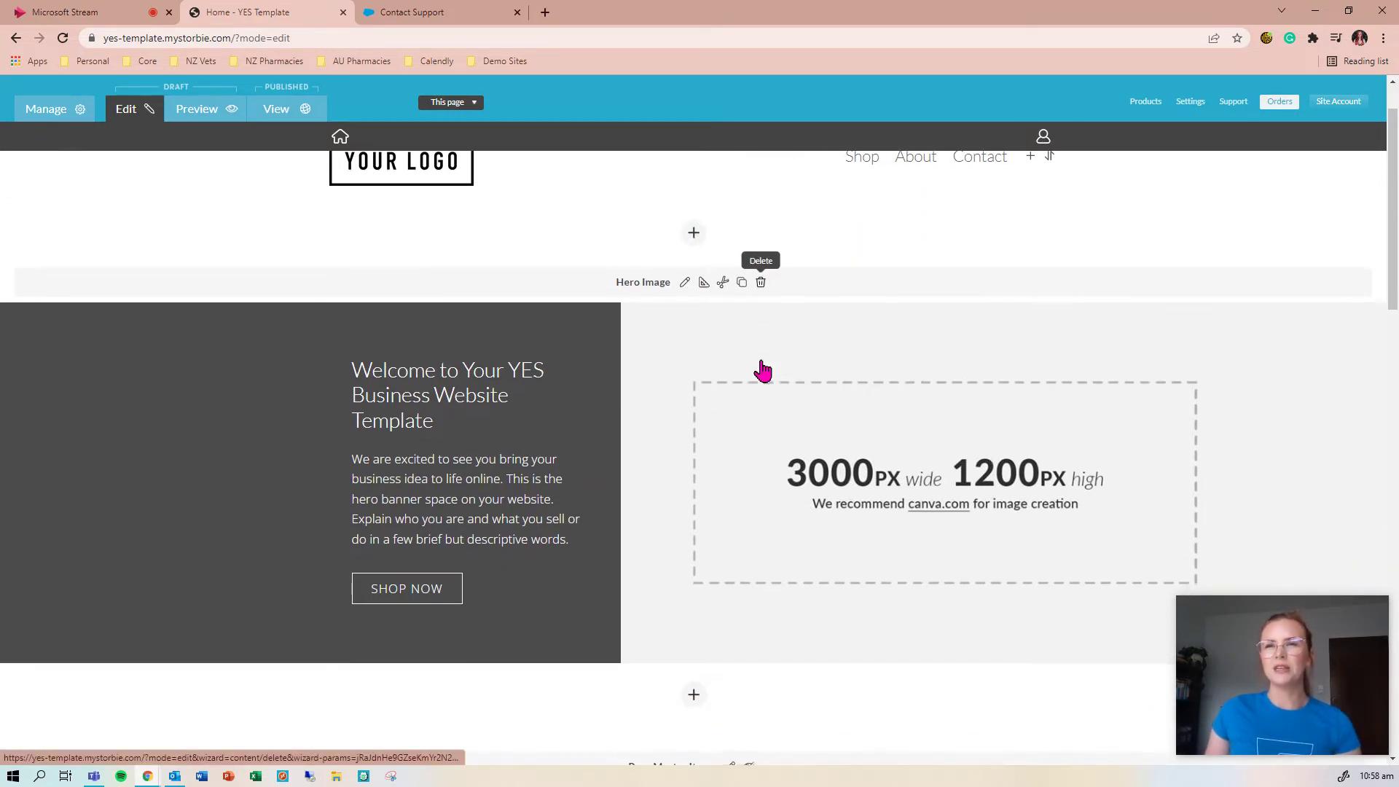
pyautogui.scroll(-4, 763, 371)
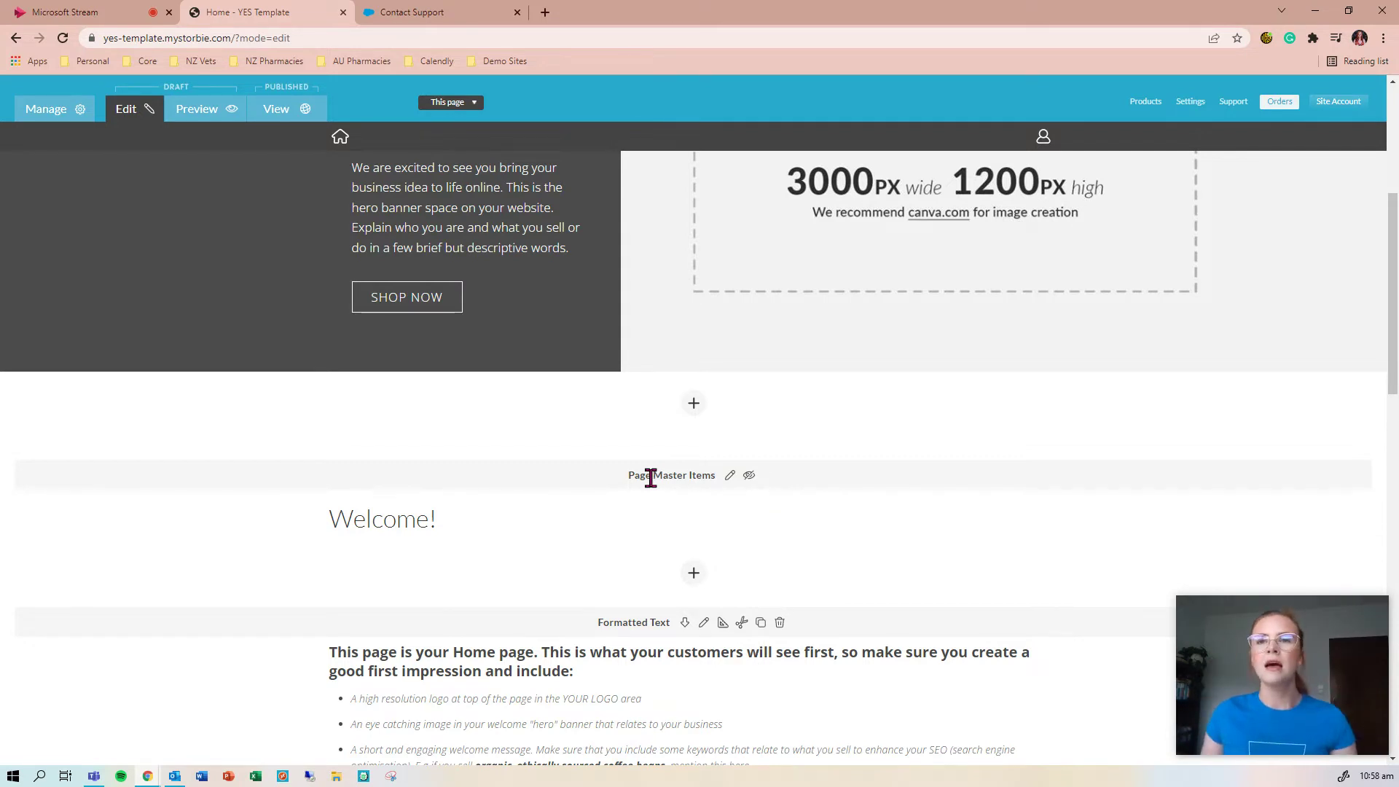
pyautogui.scroll(-1, 656, 478)
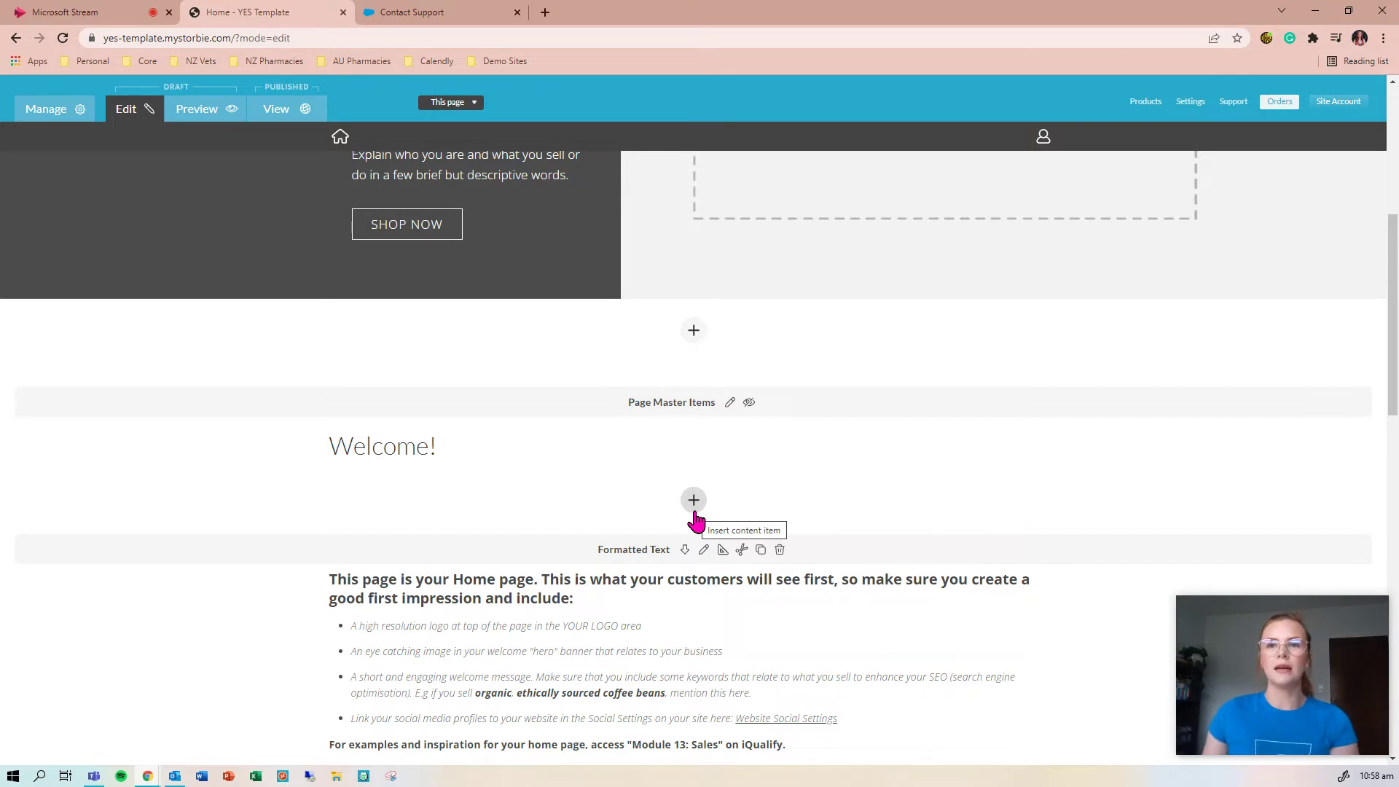
pyautogui.click(695, 510)
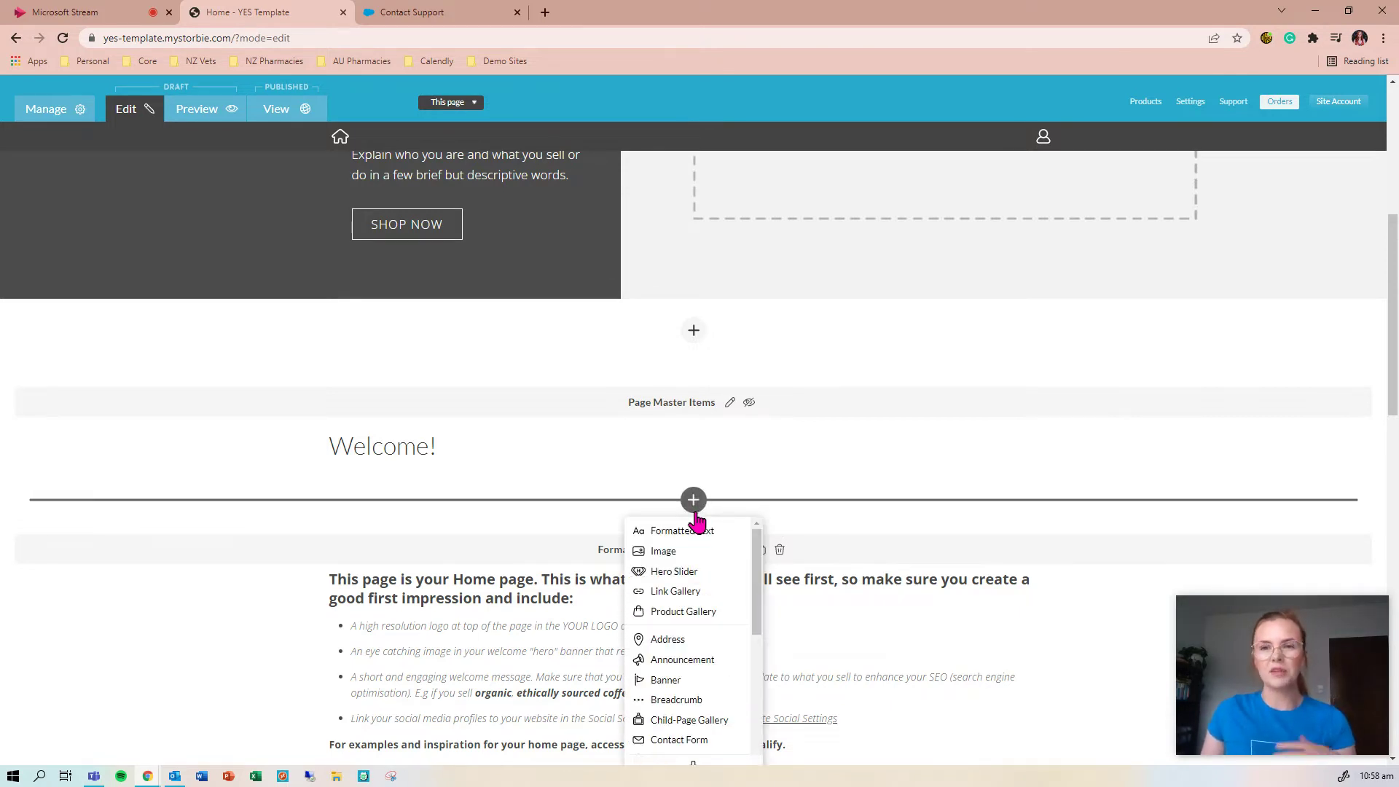
# Look over the insertable content types, then open the Hero Image content settings
pyautogui.scroll(-2, 704, 539)
pyautogui.scroll(1, 707, 561)
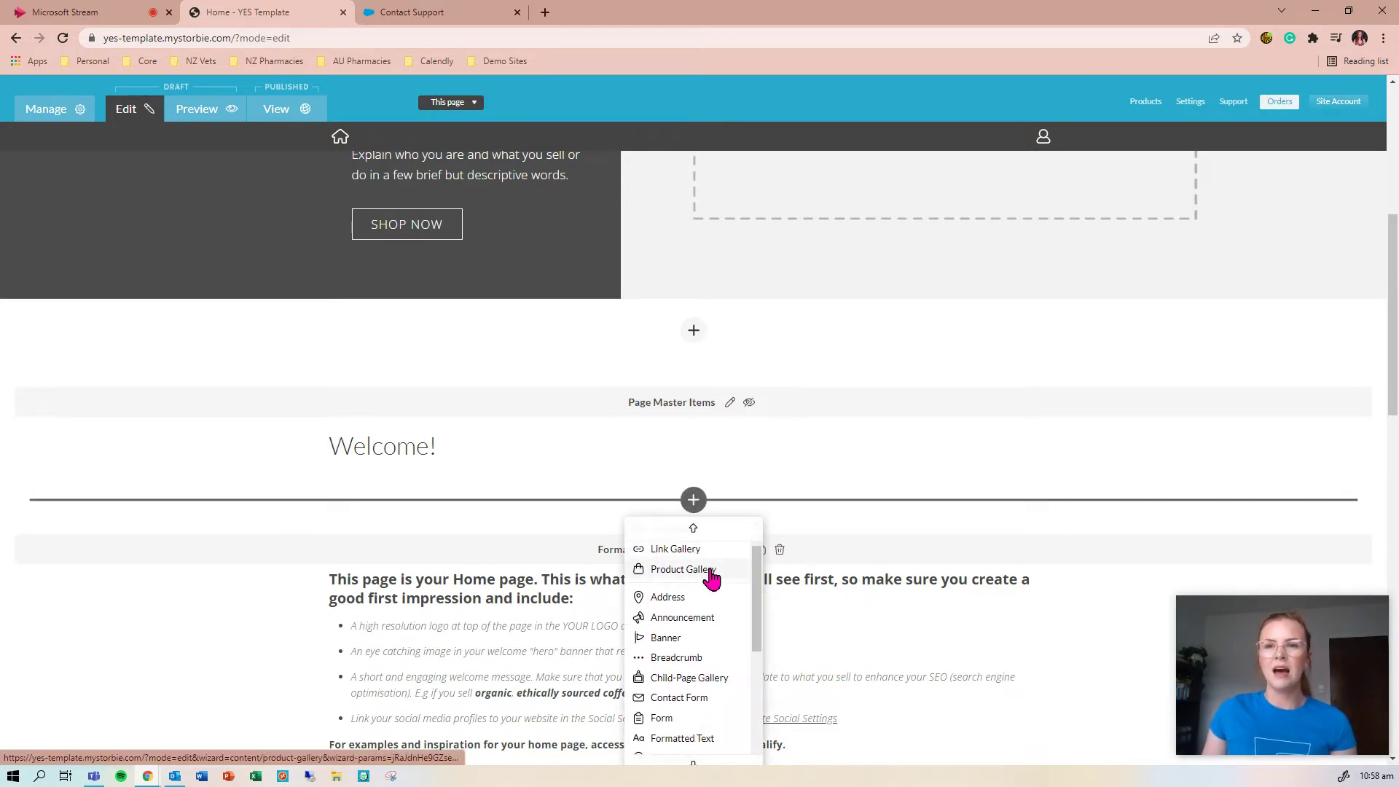
pyautogui.scroll(1, 714, 586)
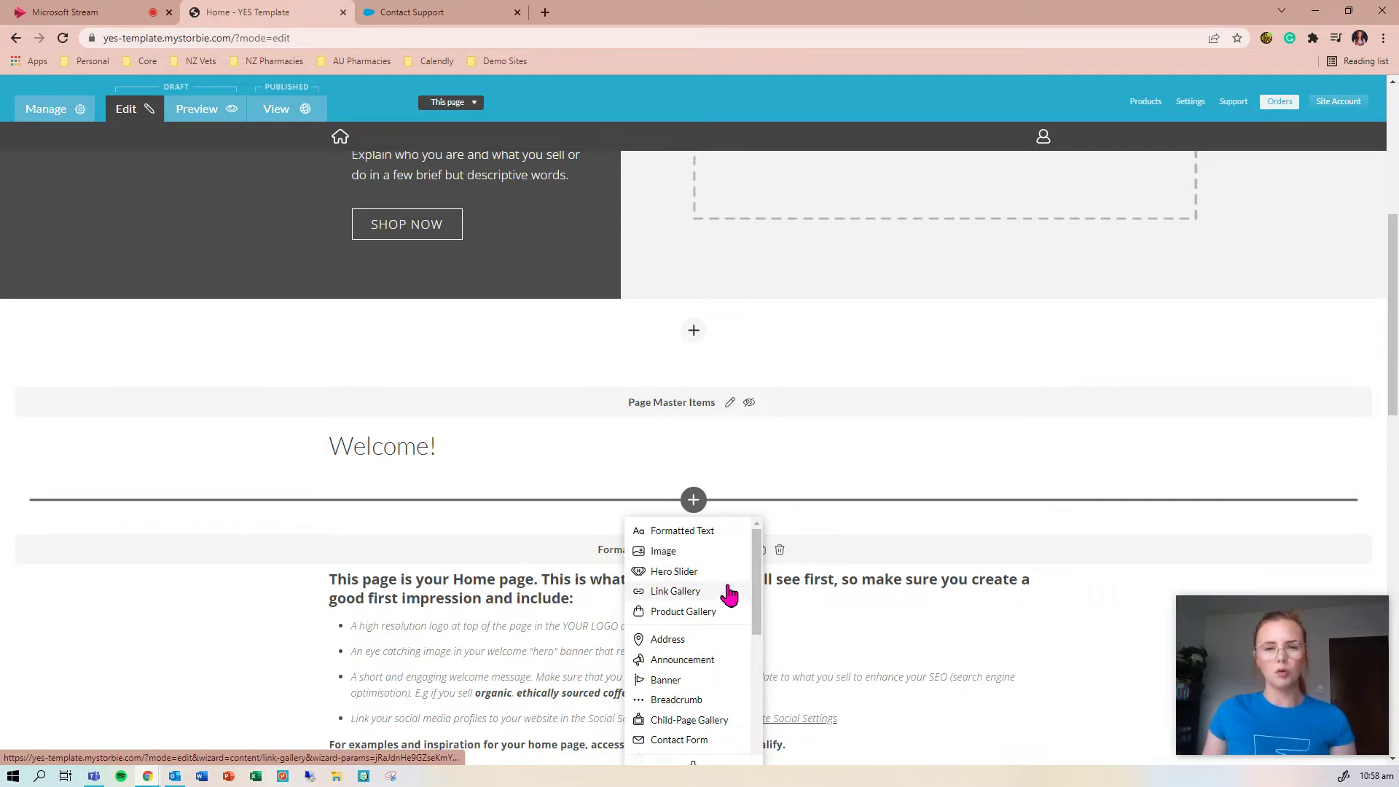
pyautogui.scroll(-1, 722, 589)
pyautogui.scroll(-1, 706, 583)
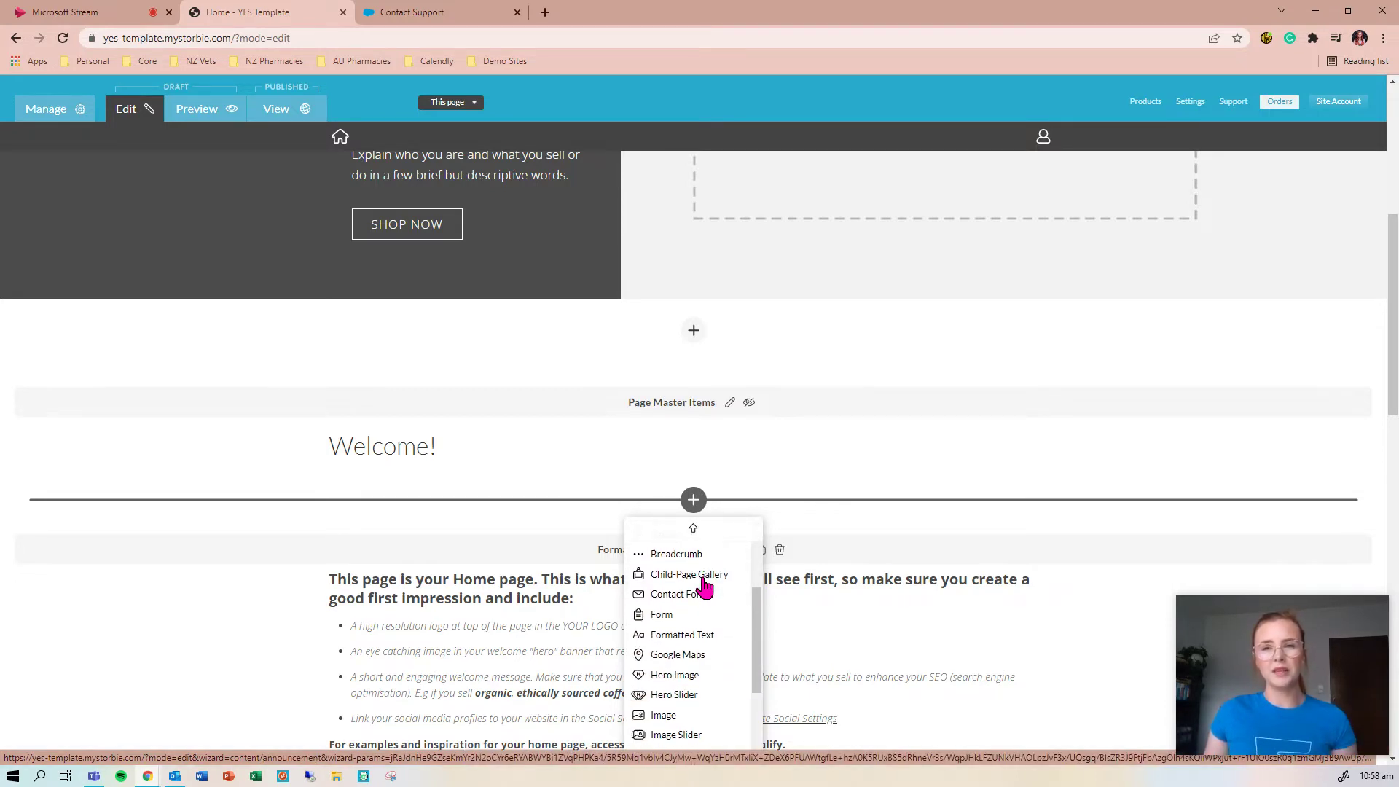
pyautogui.scroll(-3, 704, 586)
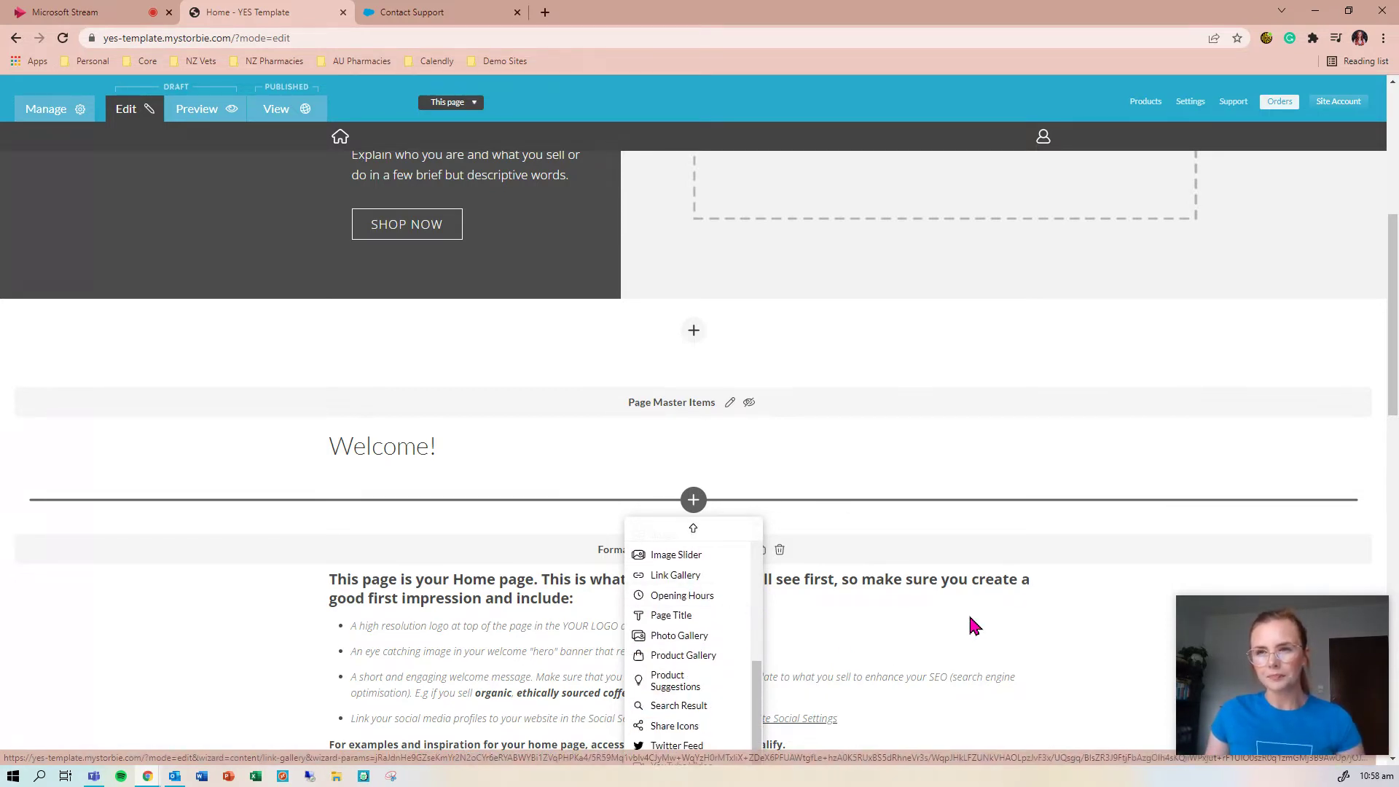
pyautogui.scroll(5, 830, 557)
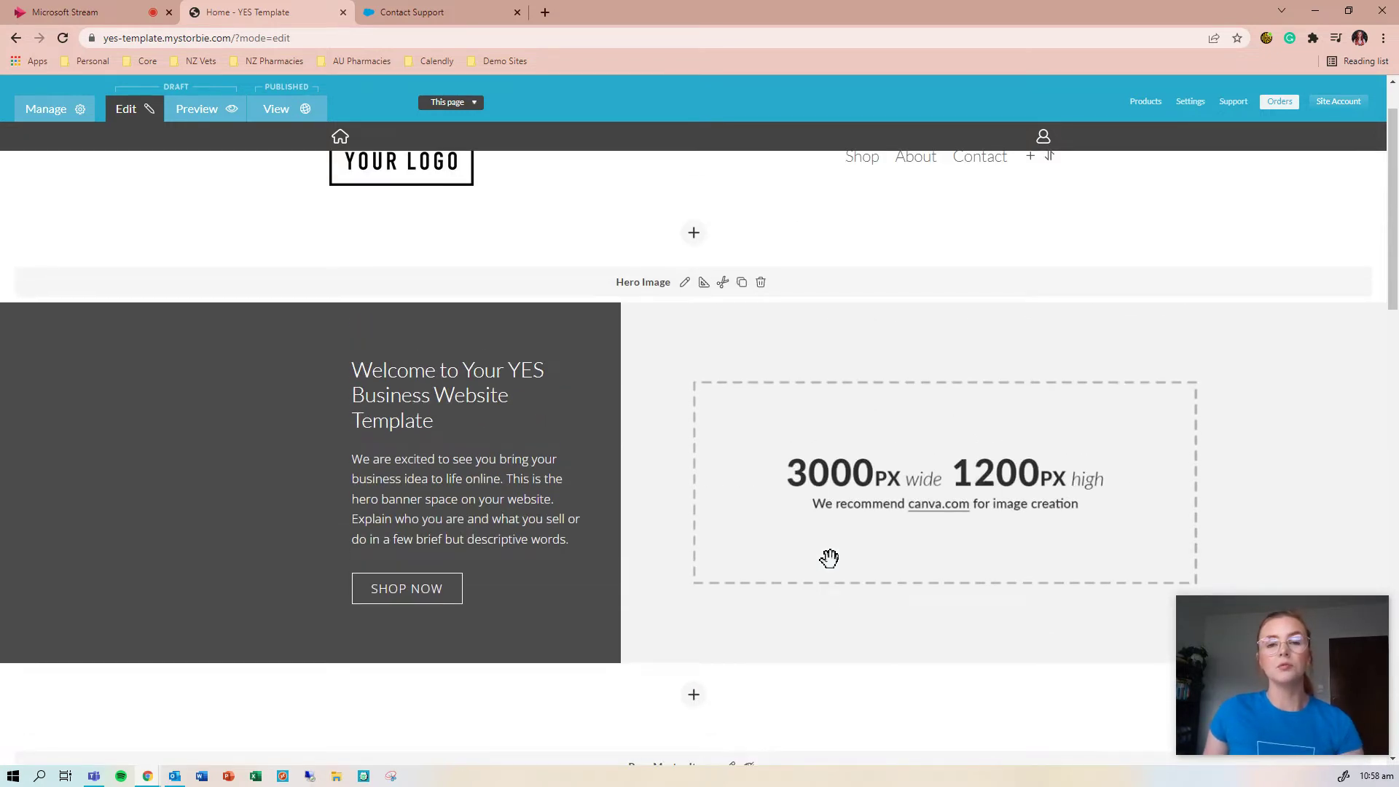
pyautogui.scroll(1, 830, 559)
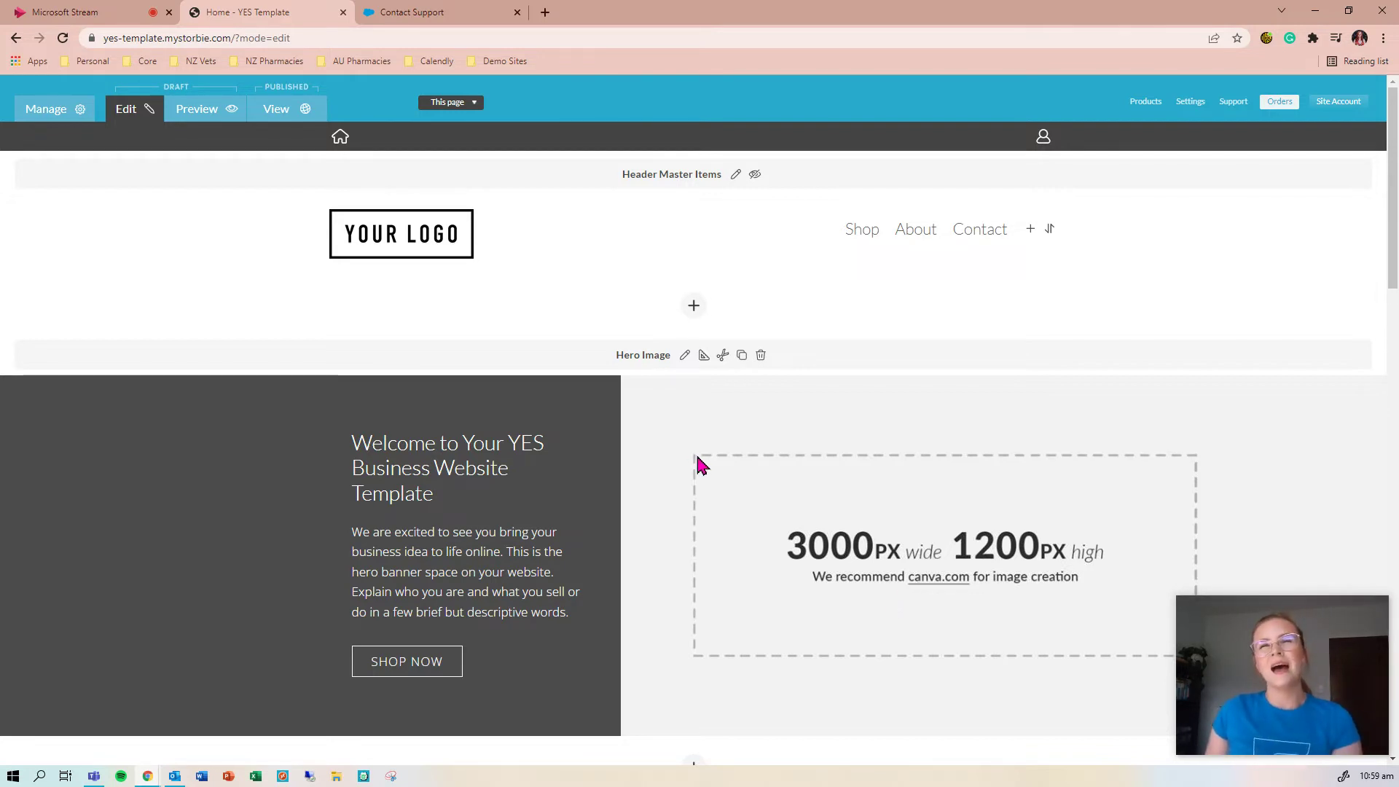
pyautogui.click(684, 357)
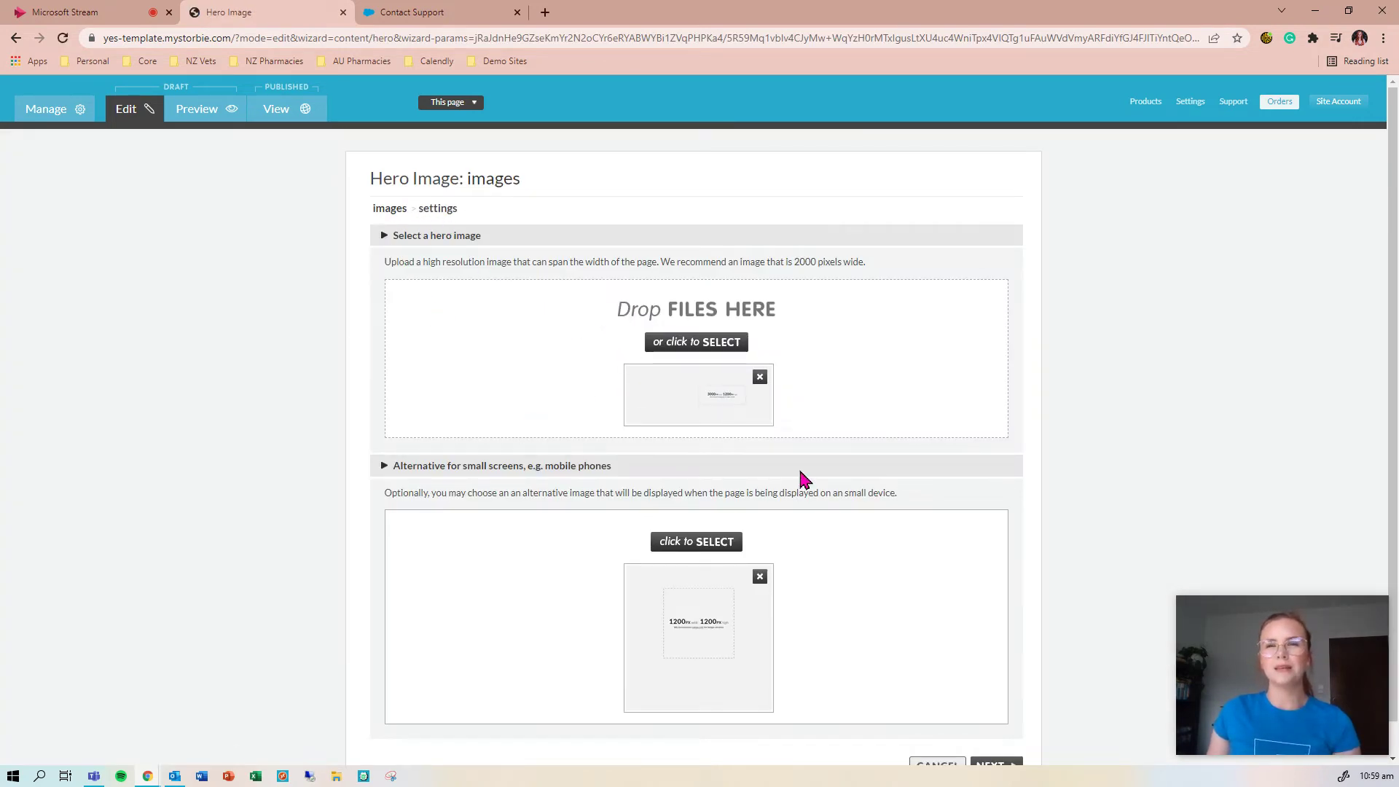
# Choose the dog photo from the Files folder as the hero image and finish the wizard
pyautogui.click(698, 353)
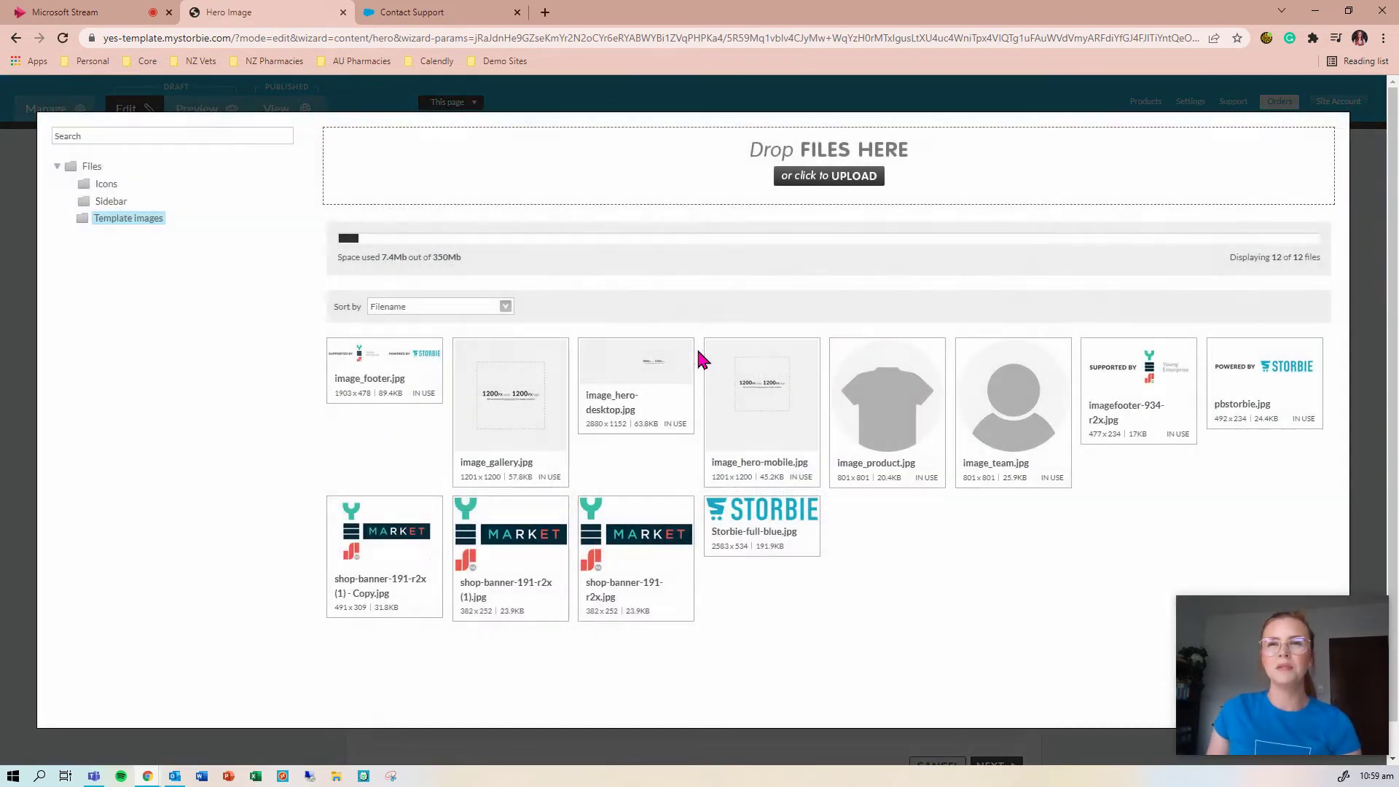
pyautogui.click(91, 166)
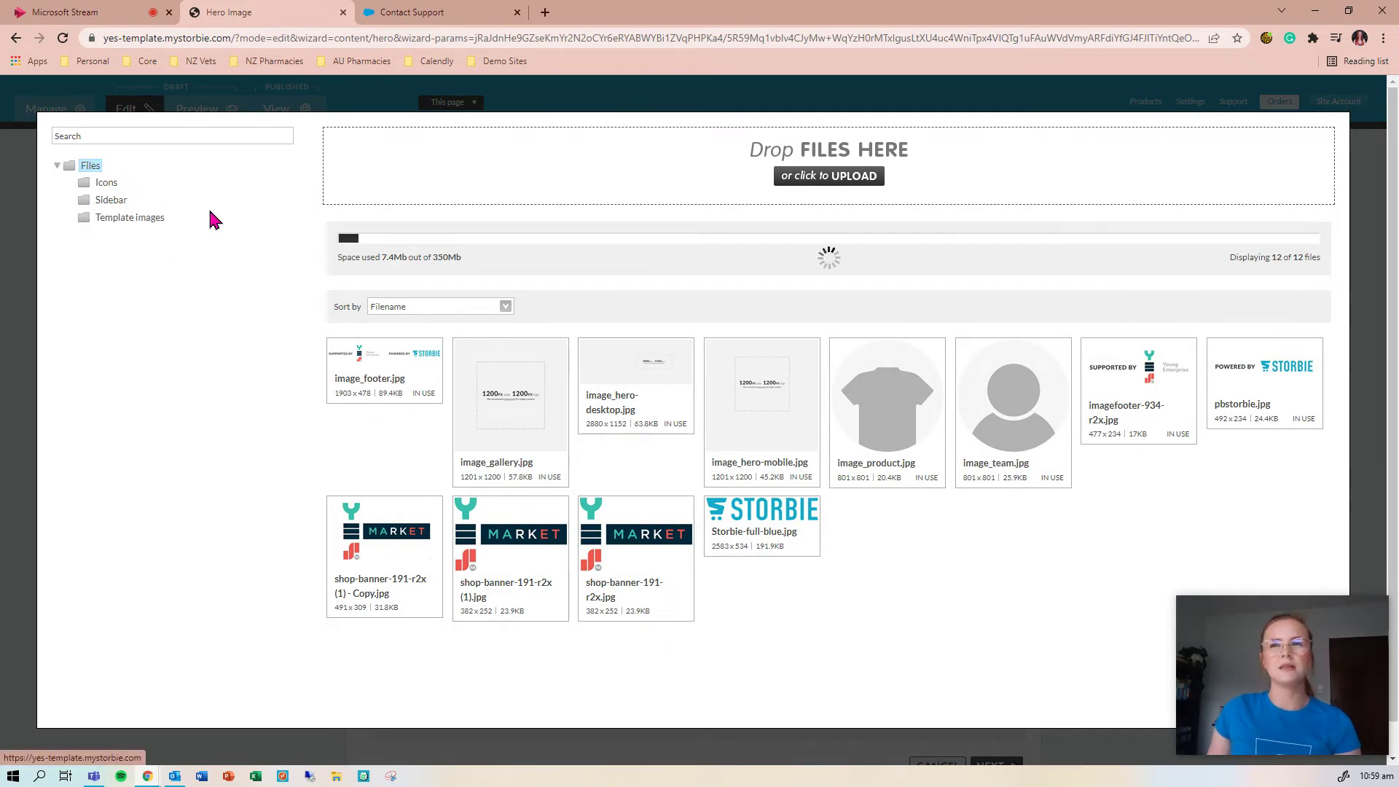
pyautogui.click(904, 401)
pyautogui.scroll(-1, 1015, 671)
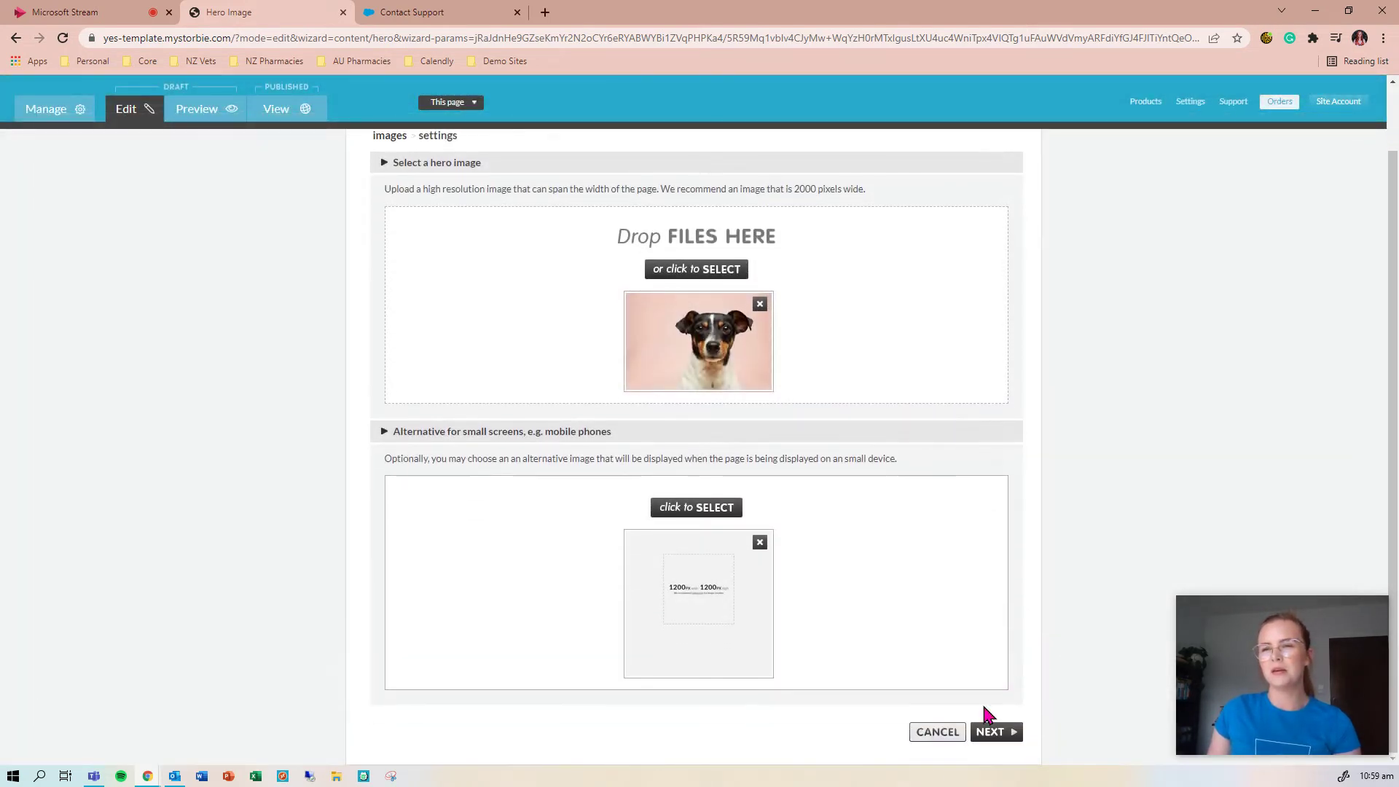
pyautogui.click(993, 732)
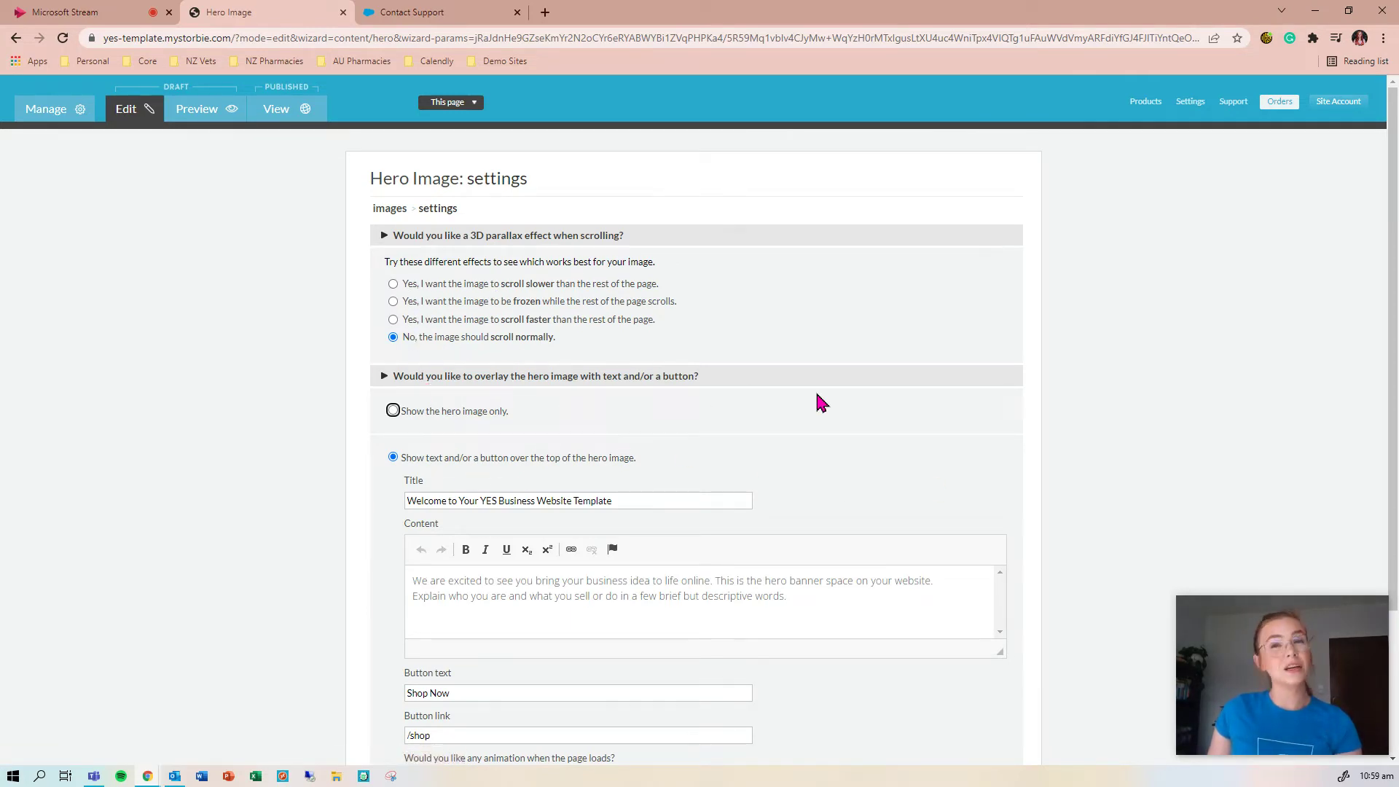
pyautogui.scroll(-2, 815, 405)
pyautogui.scroll(-1, 875, 580)
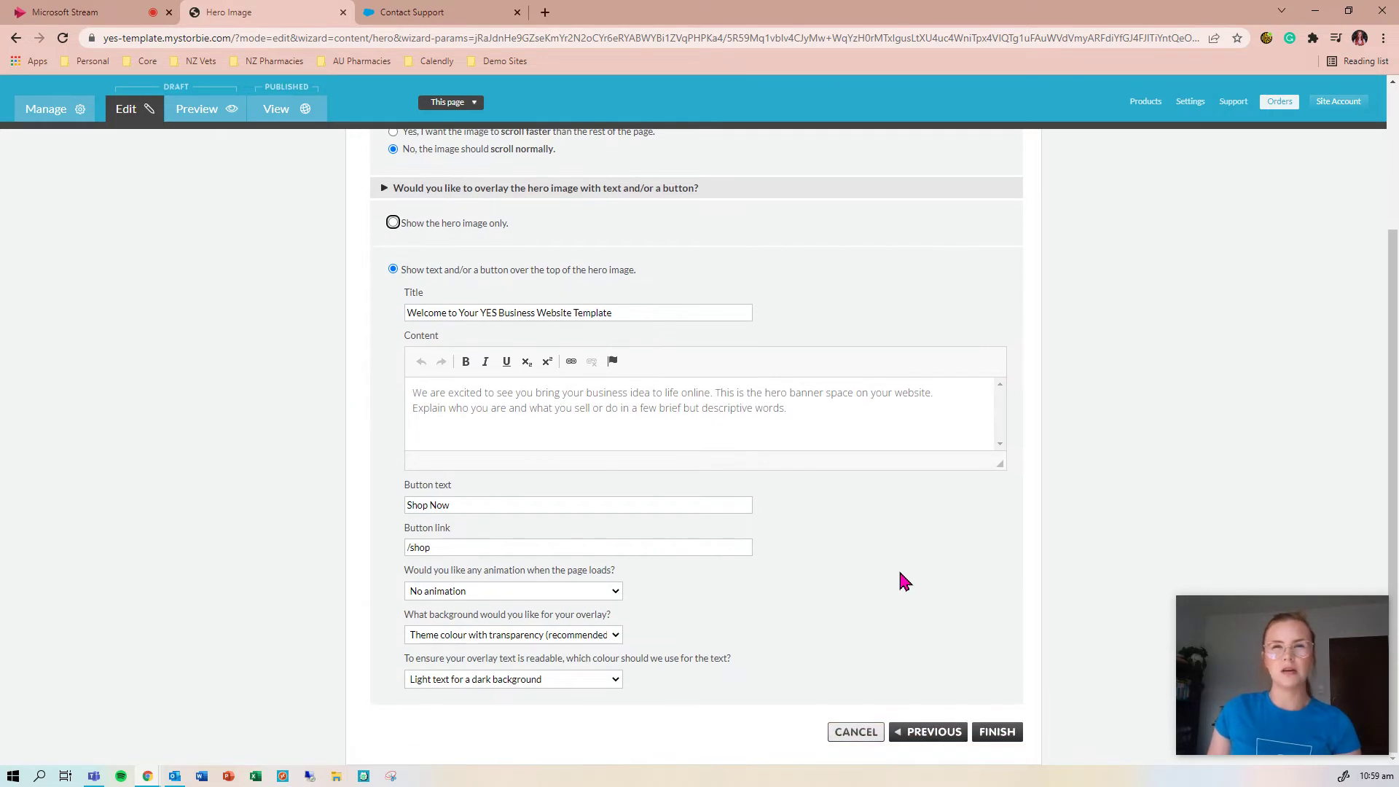
pyautogui.click(998, 733)
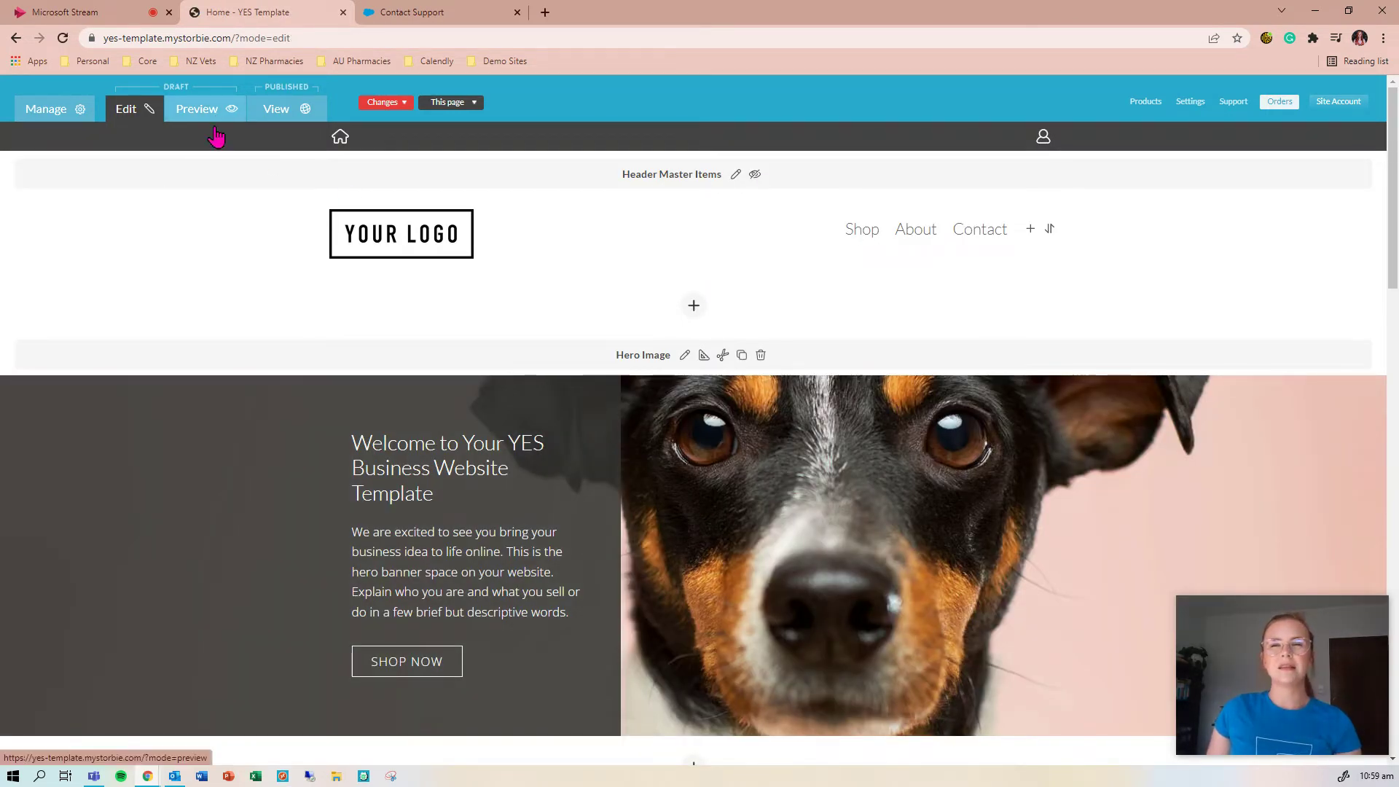
# Preview the draft Home page, compare it with the live shop, and show the pending Changes options
pyautogui.scroll(-1, 1010, 485)
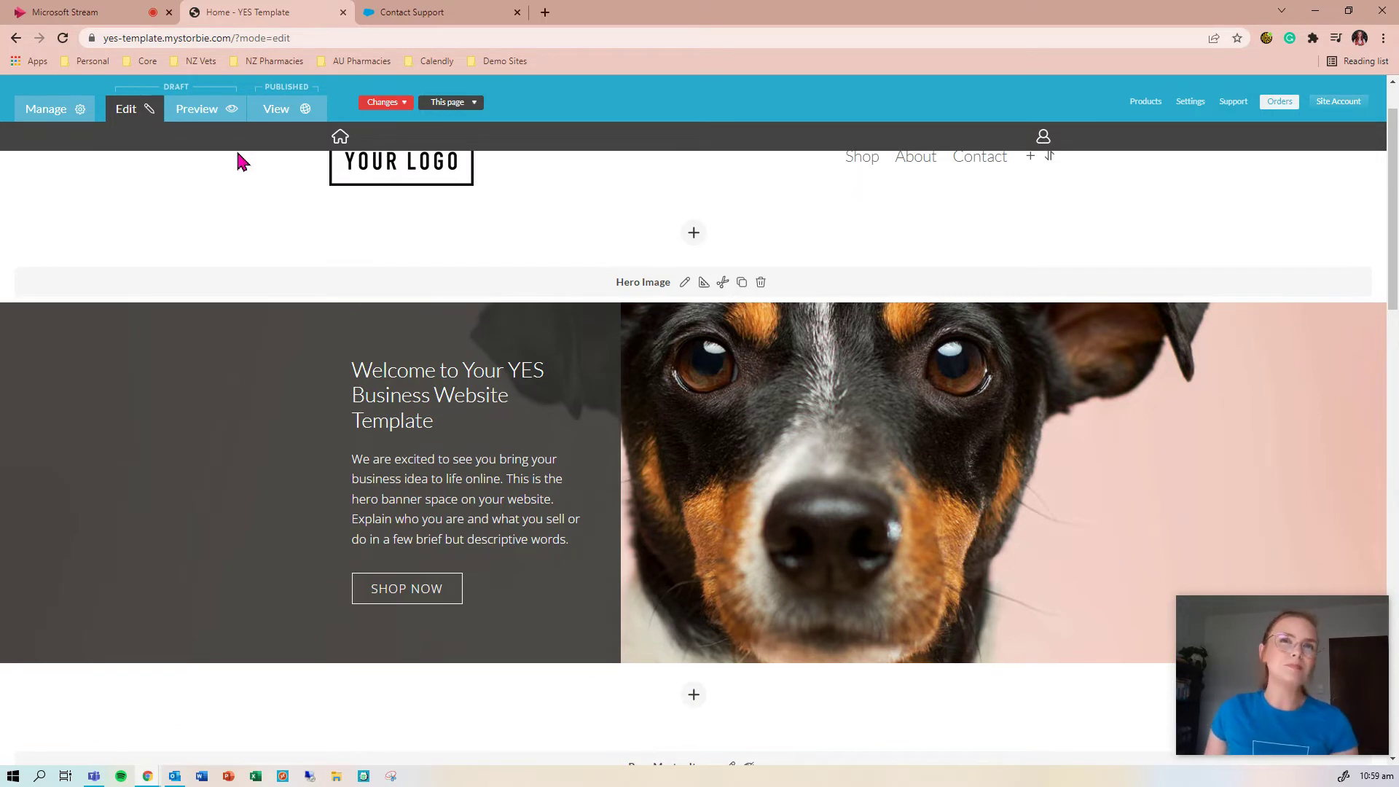
pyautogui.click(214, 117)
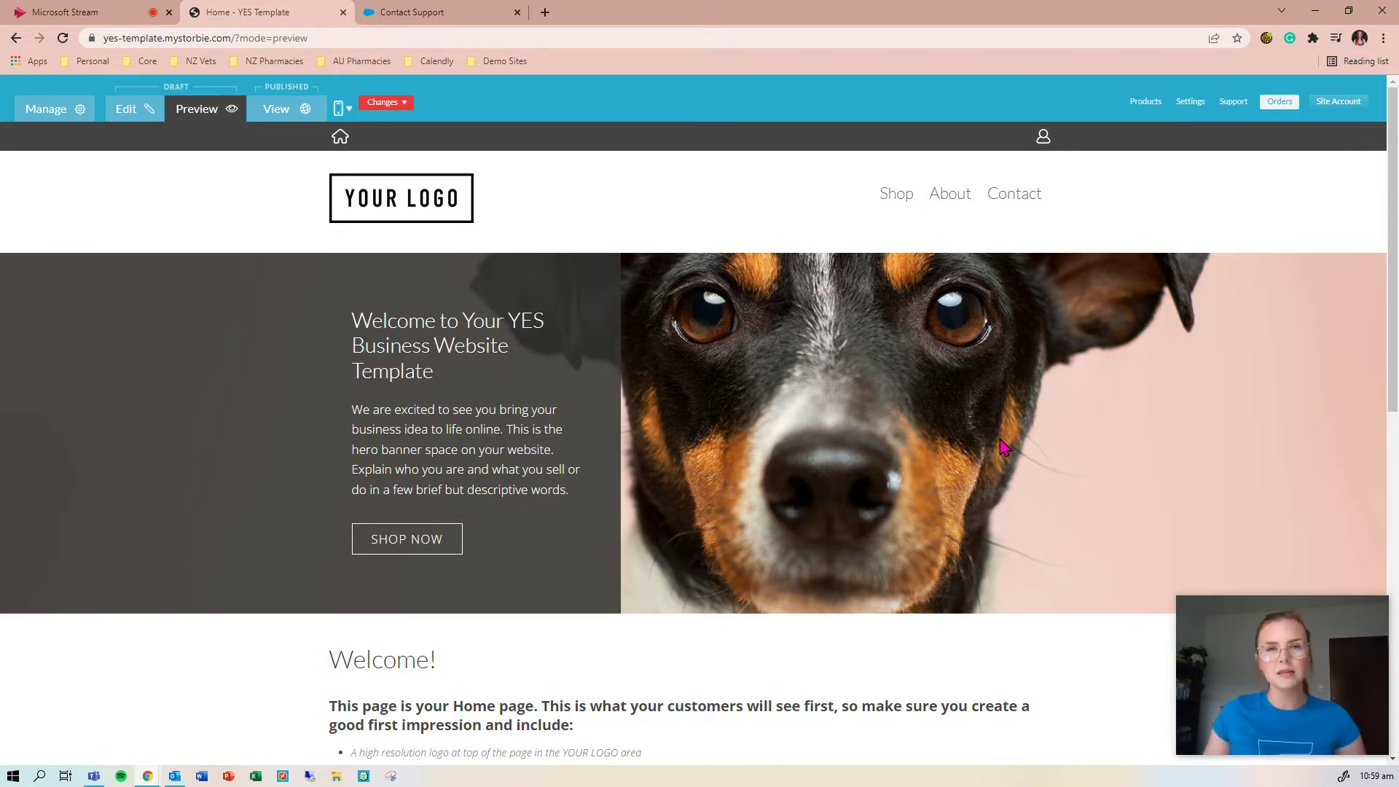
pyautogui.click(269, 116)
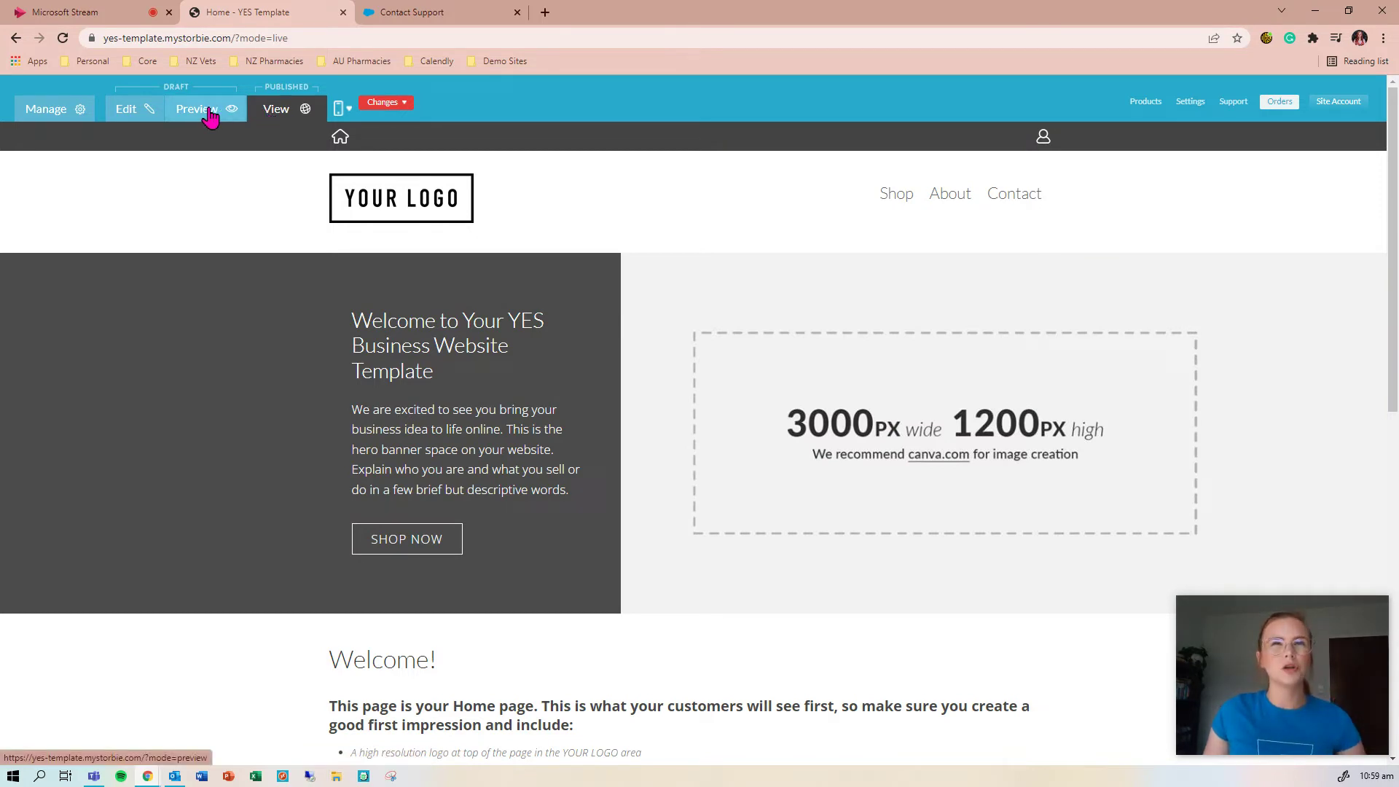
pyautogui.click(349, 109)
pyautogui.click(384, 103)
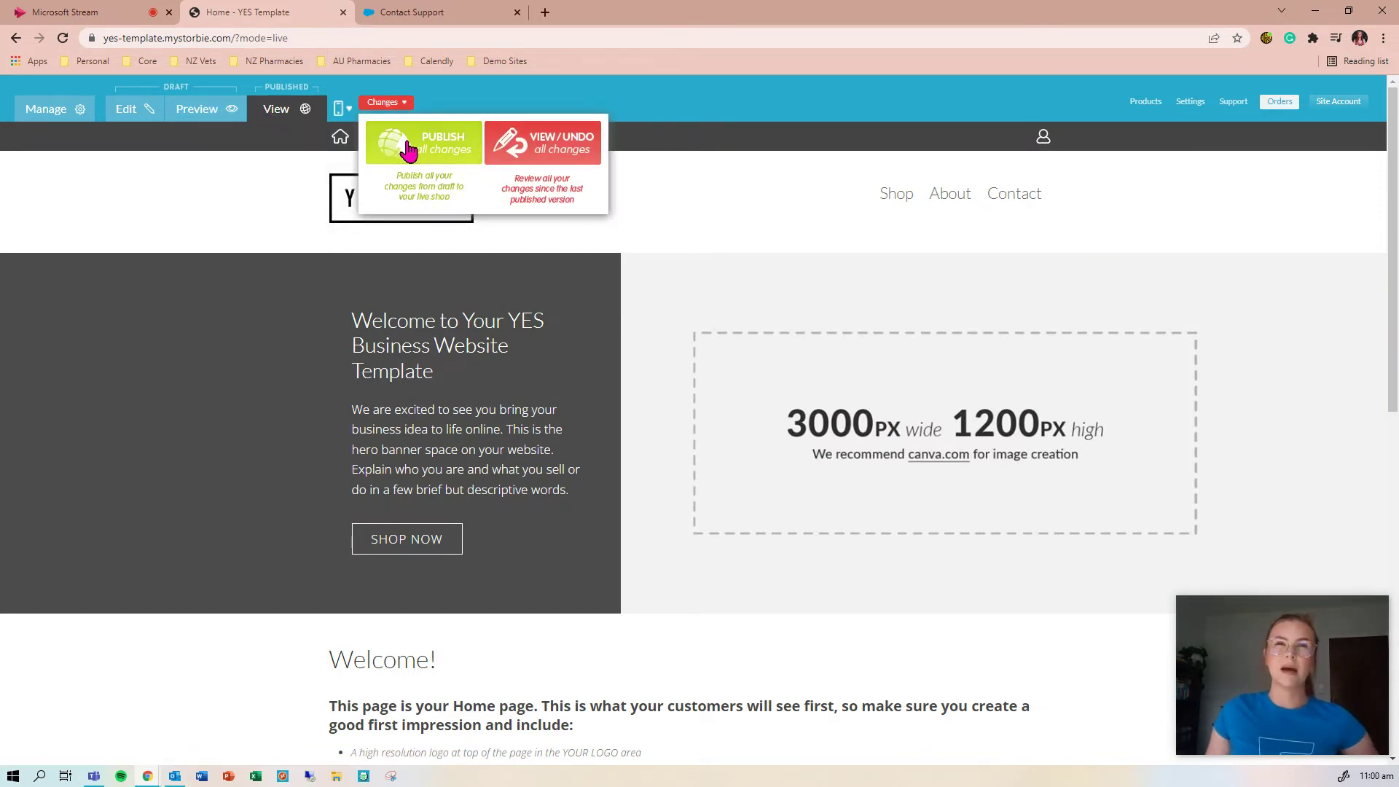
# Publish all draft changes and scroll through the live Home page with its dog hero
pyautogui.click(406, 147)
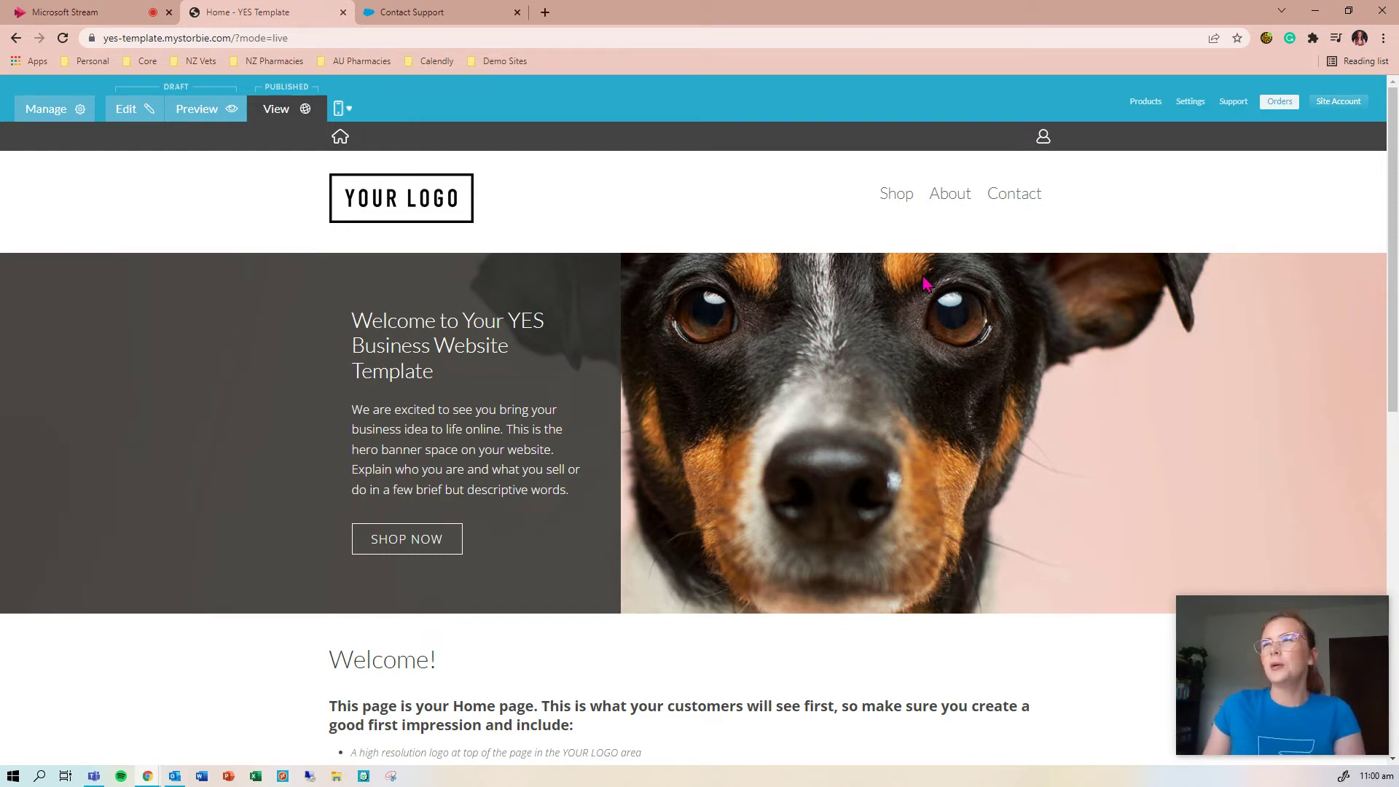
pyautogui.scroll(-1, 924, 283)
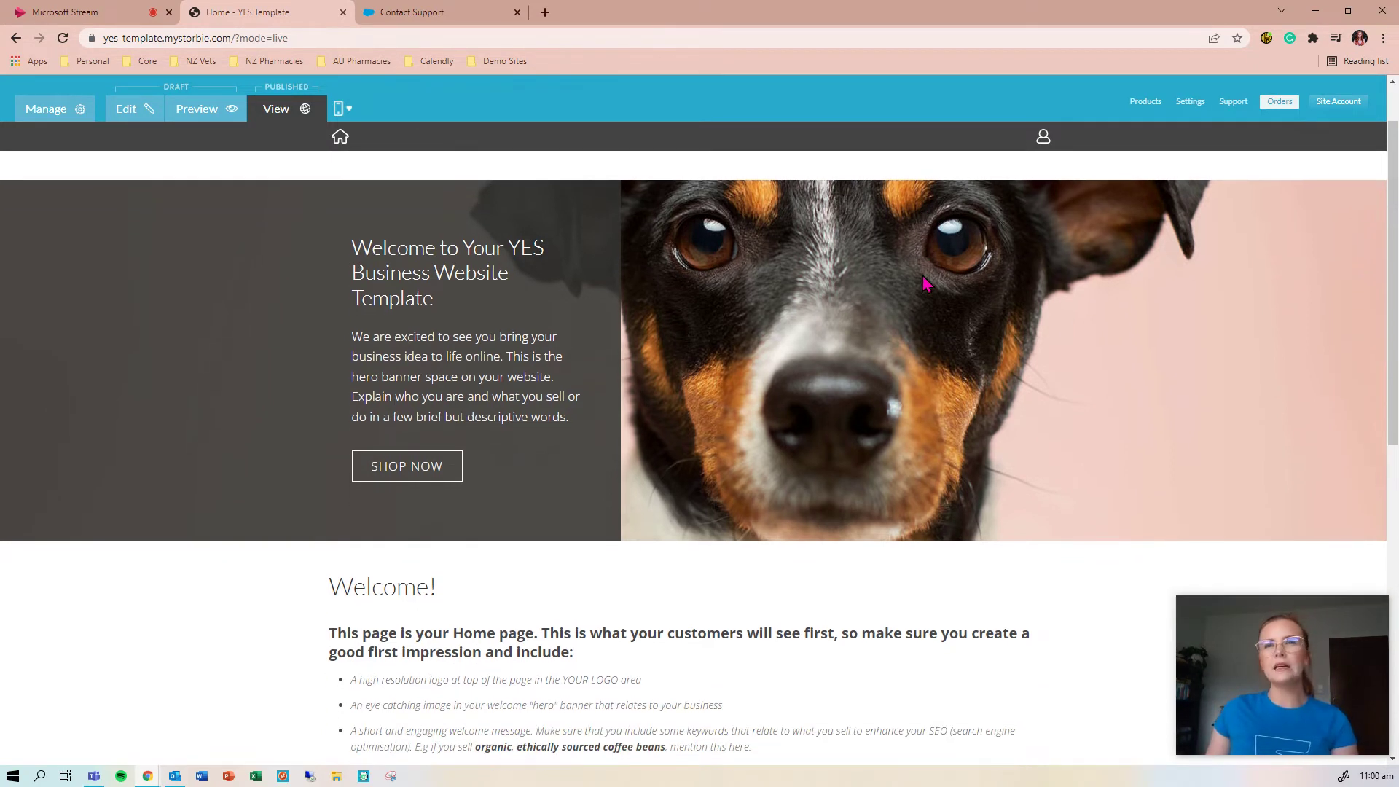
pyautogui.scroll(1, 721, 430)
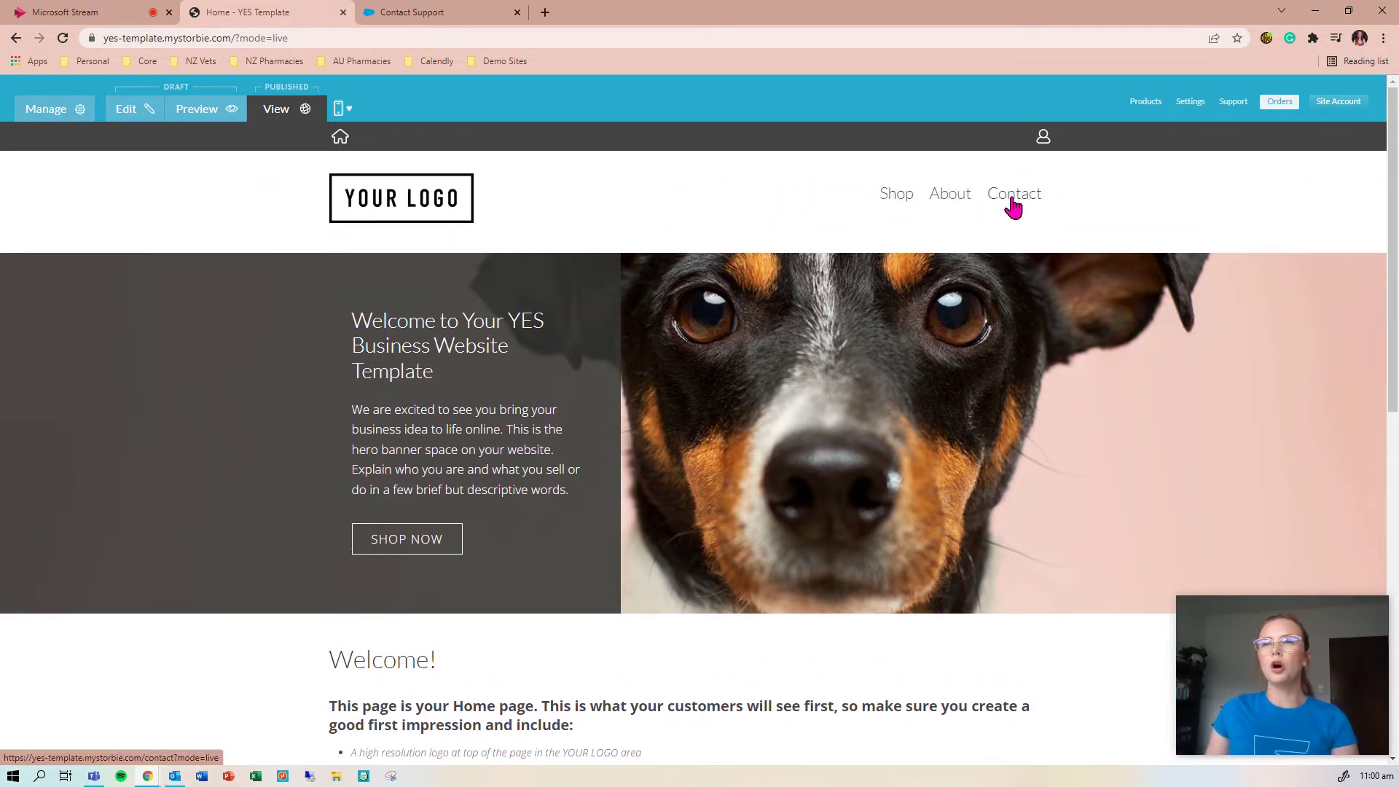
pyautogui.scroll(-4, 816, 492)
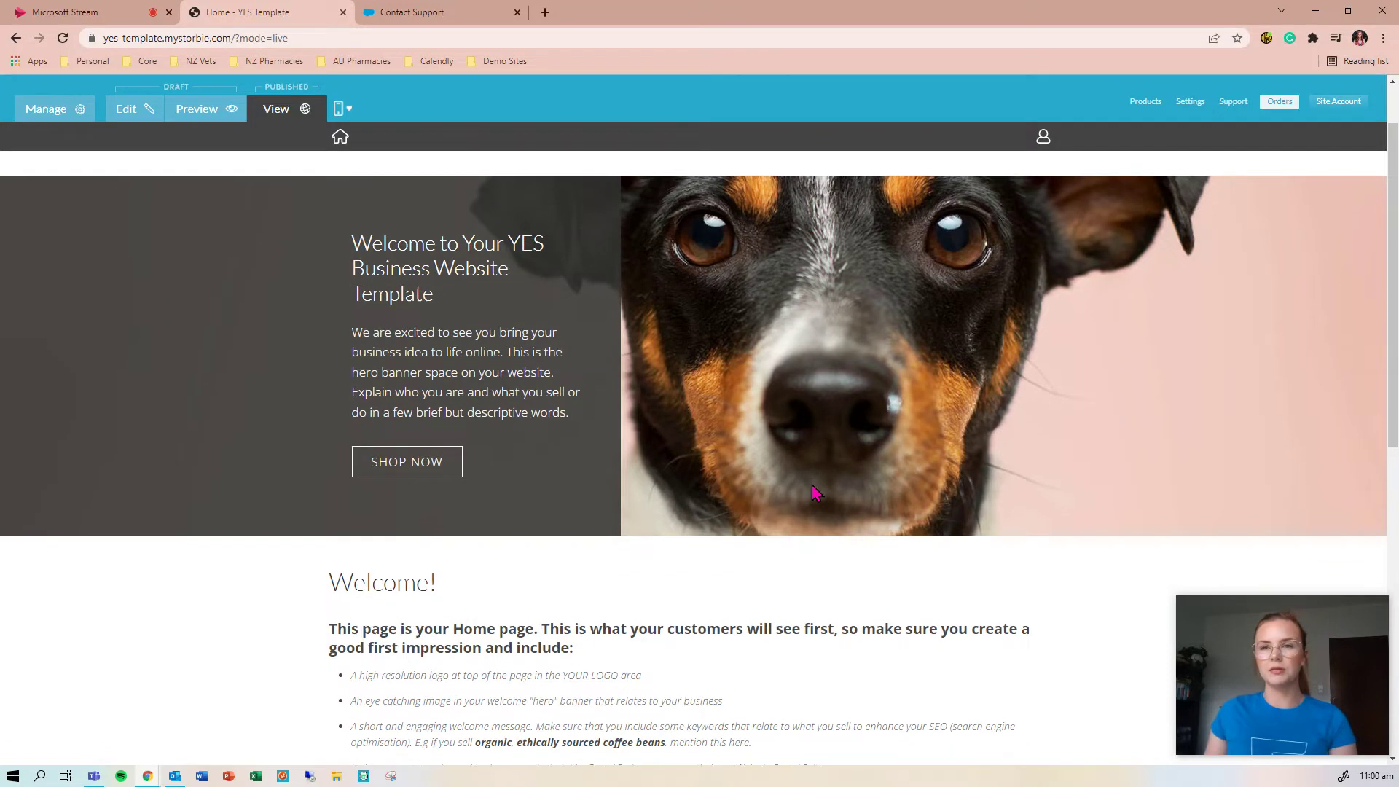
pyautogui.scroll(-2, 816, 492)
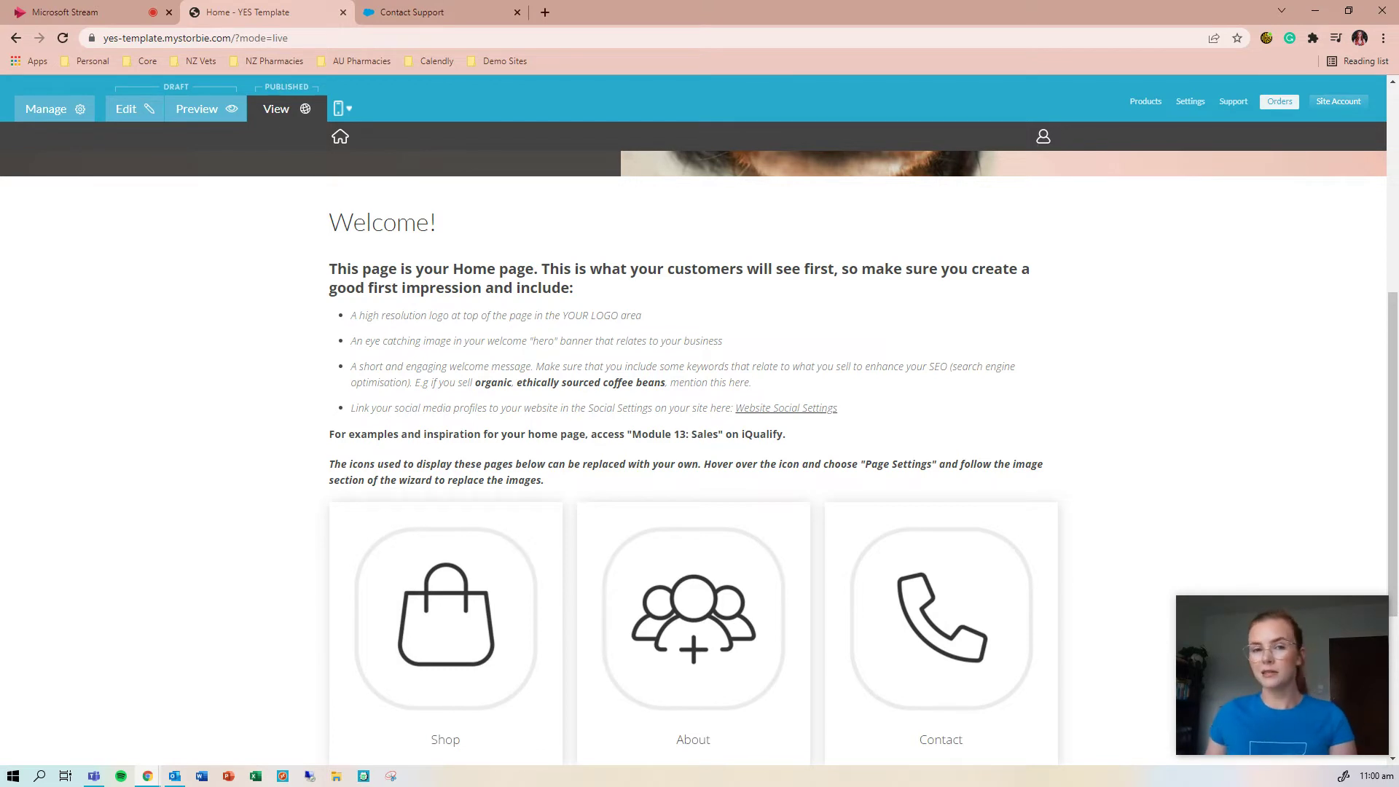
pyautogui.scroll(-2, 1221, 496)
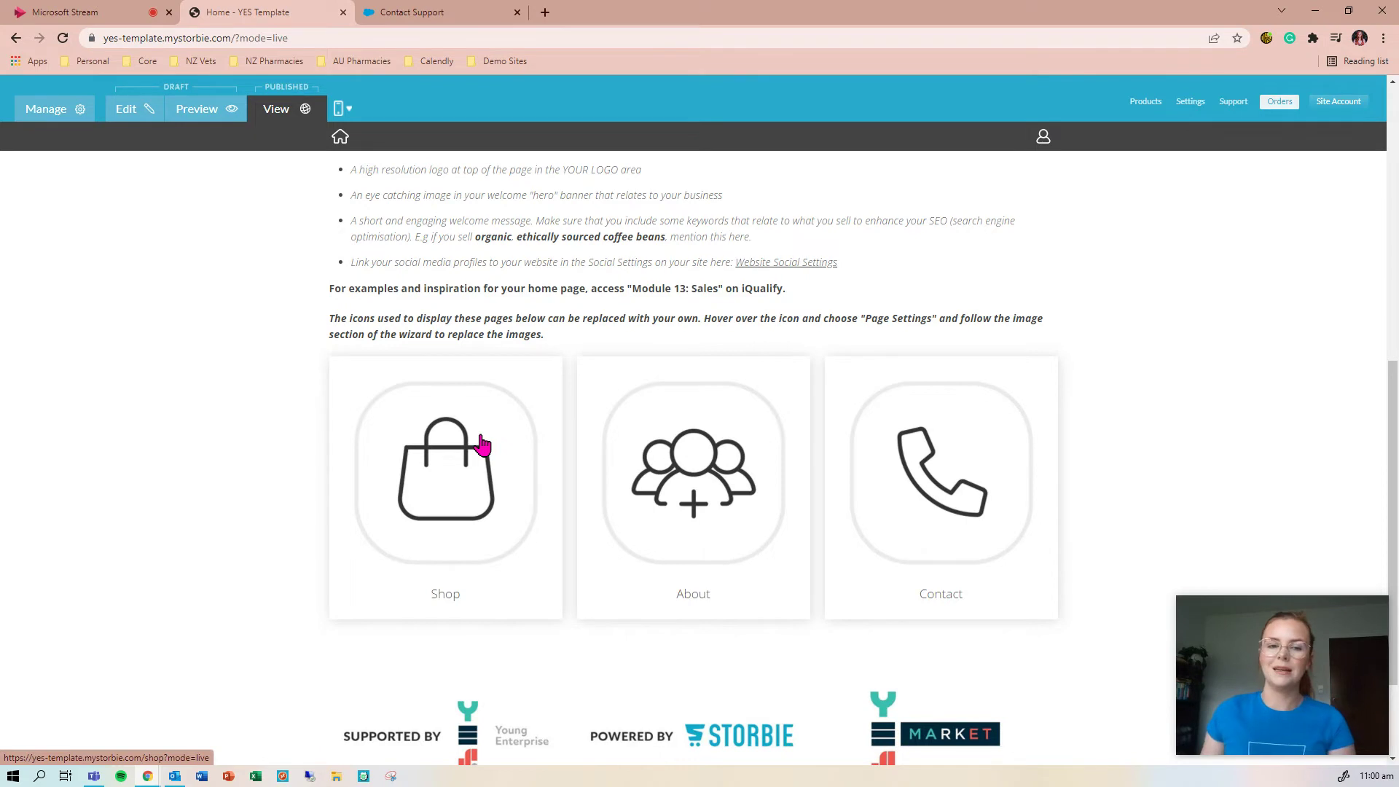
pyautogui.scroll(-1, 1015, 447)
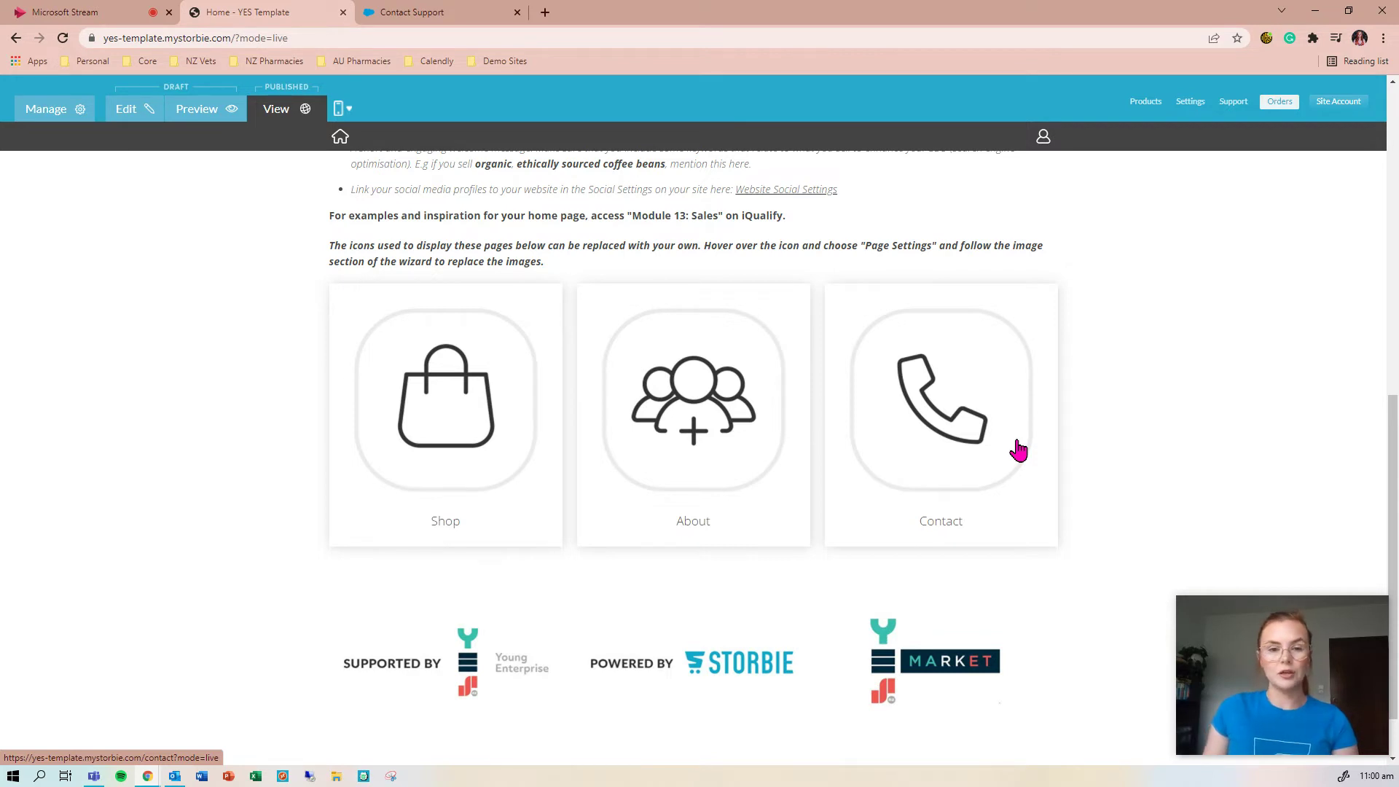
pyautogui.scroll(-1, 1018, 450)
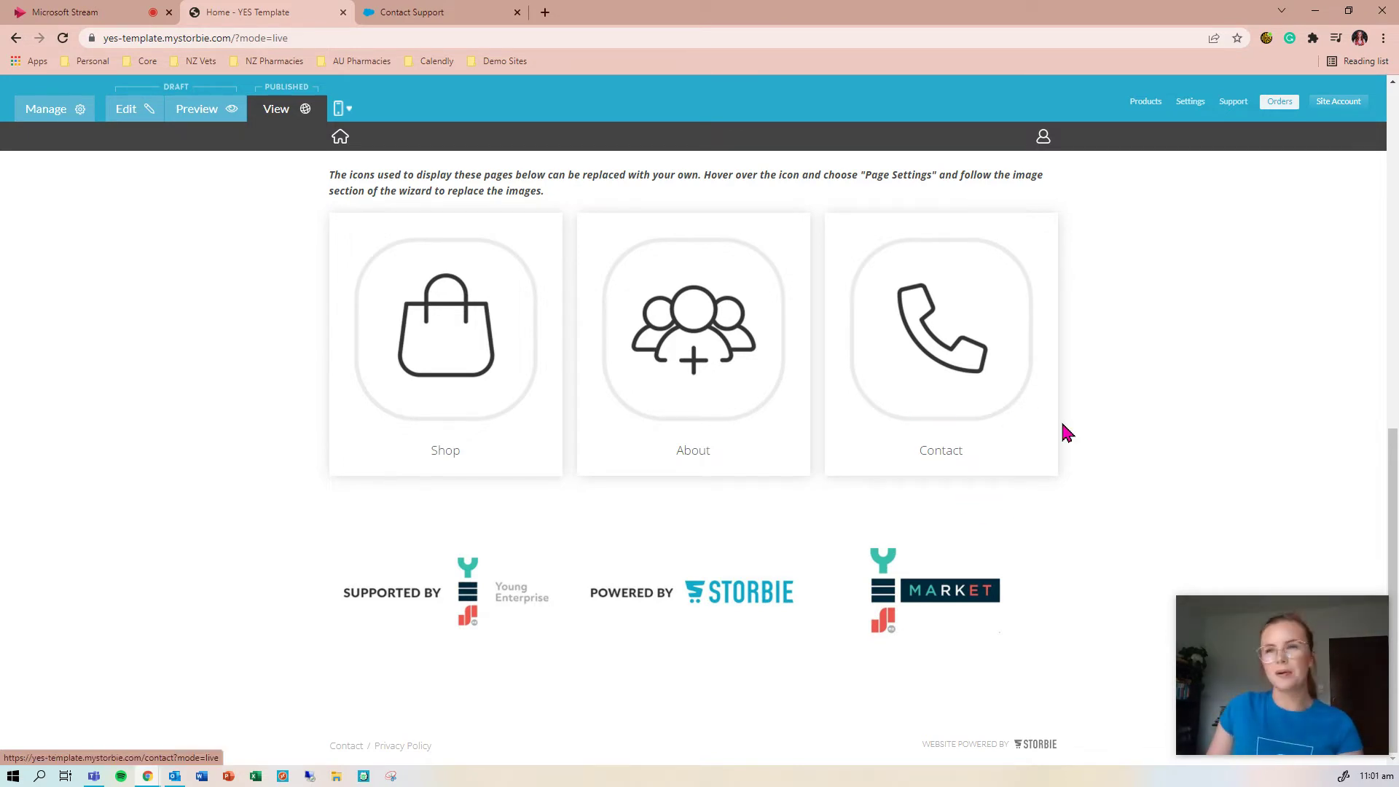
# View the live Contact page's address and contact form
pyautogui.click(941, 338)
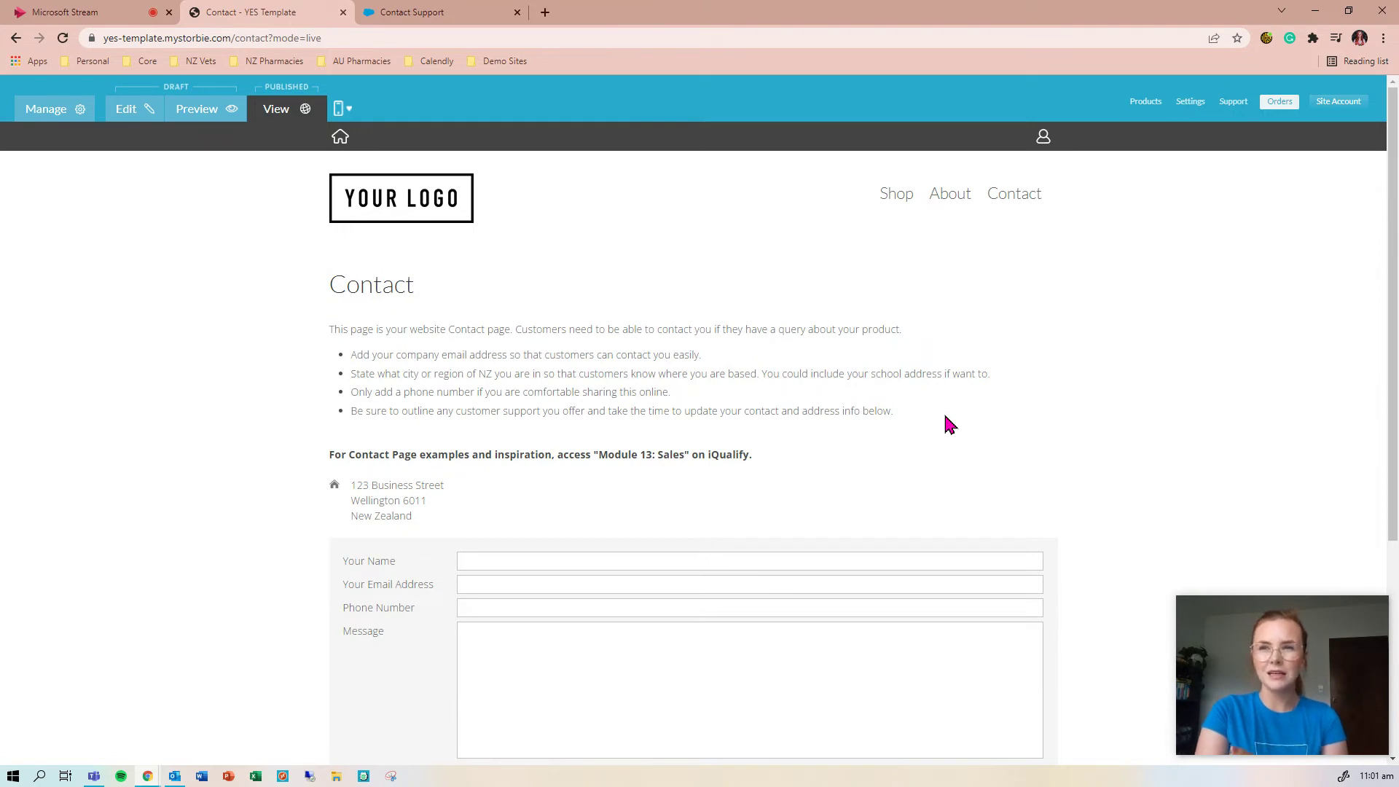
pyautogui.scroll(-2, 874, 430)
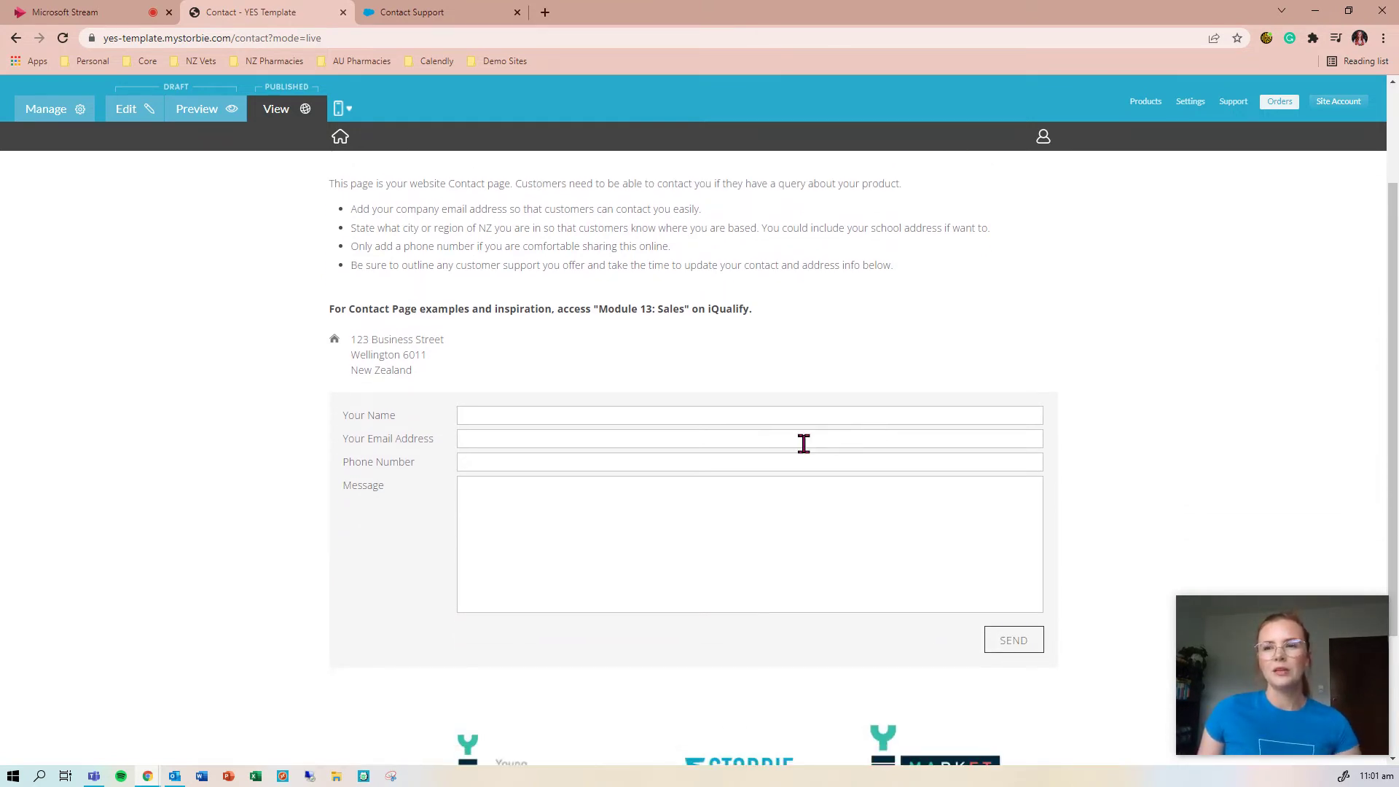
pyautogui.scroll(-2, 816, 443)
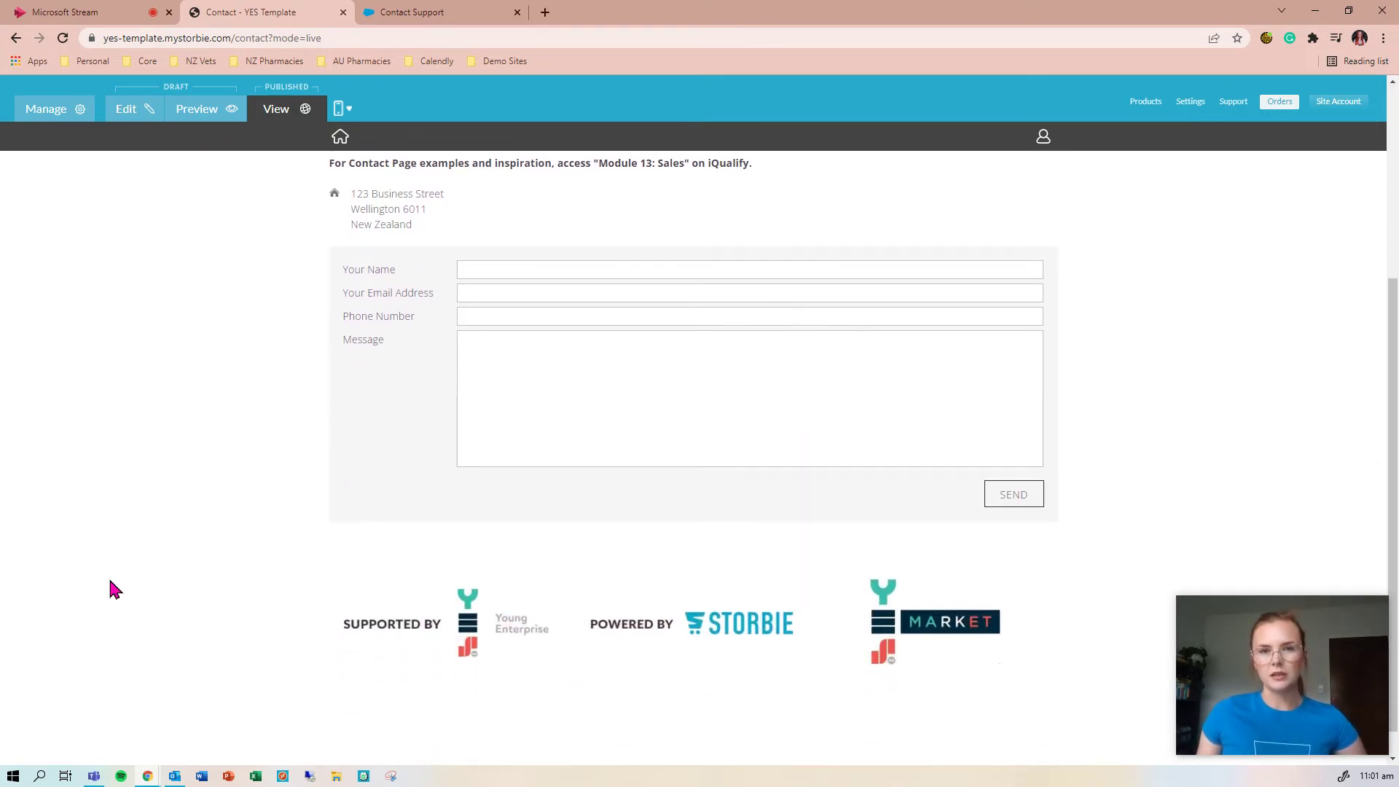
pyautogui.scroll(4, 807, 495)
# View the About page's team profiles and shipping questions, then go to the Shop page
pyautogui.click(973, 197)
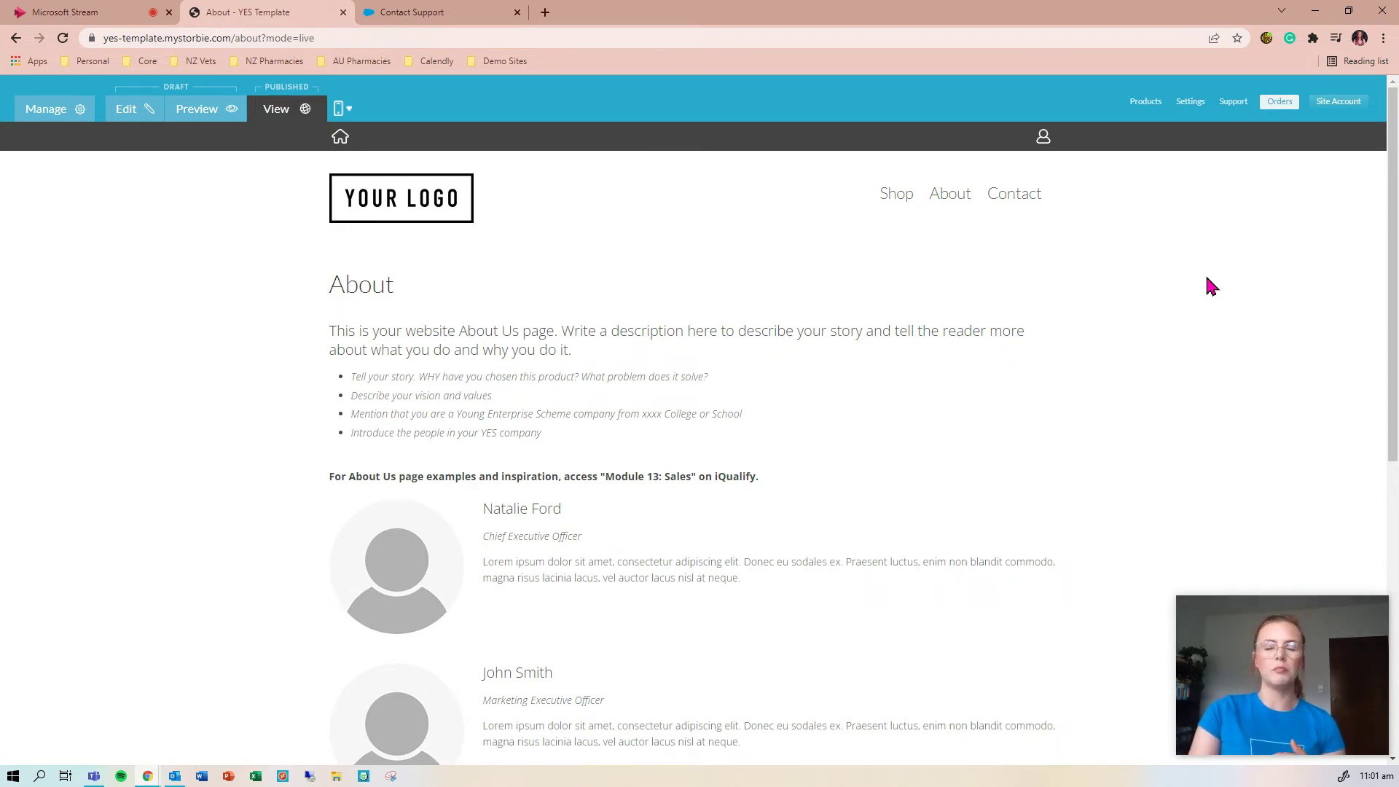
pyautogui.scroll(-2, 603, 505)
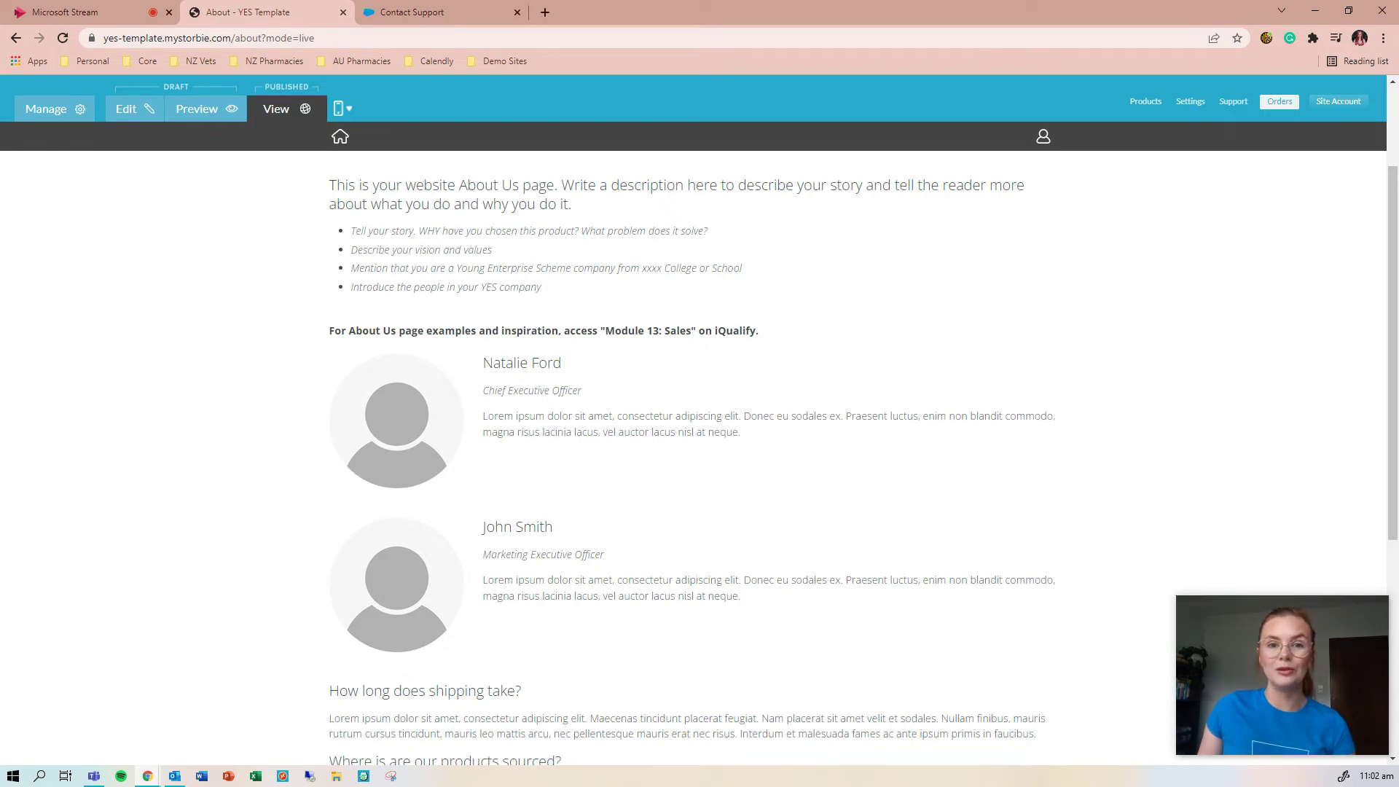
pyautogui.scroll(2, 930, 575)
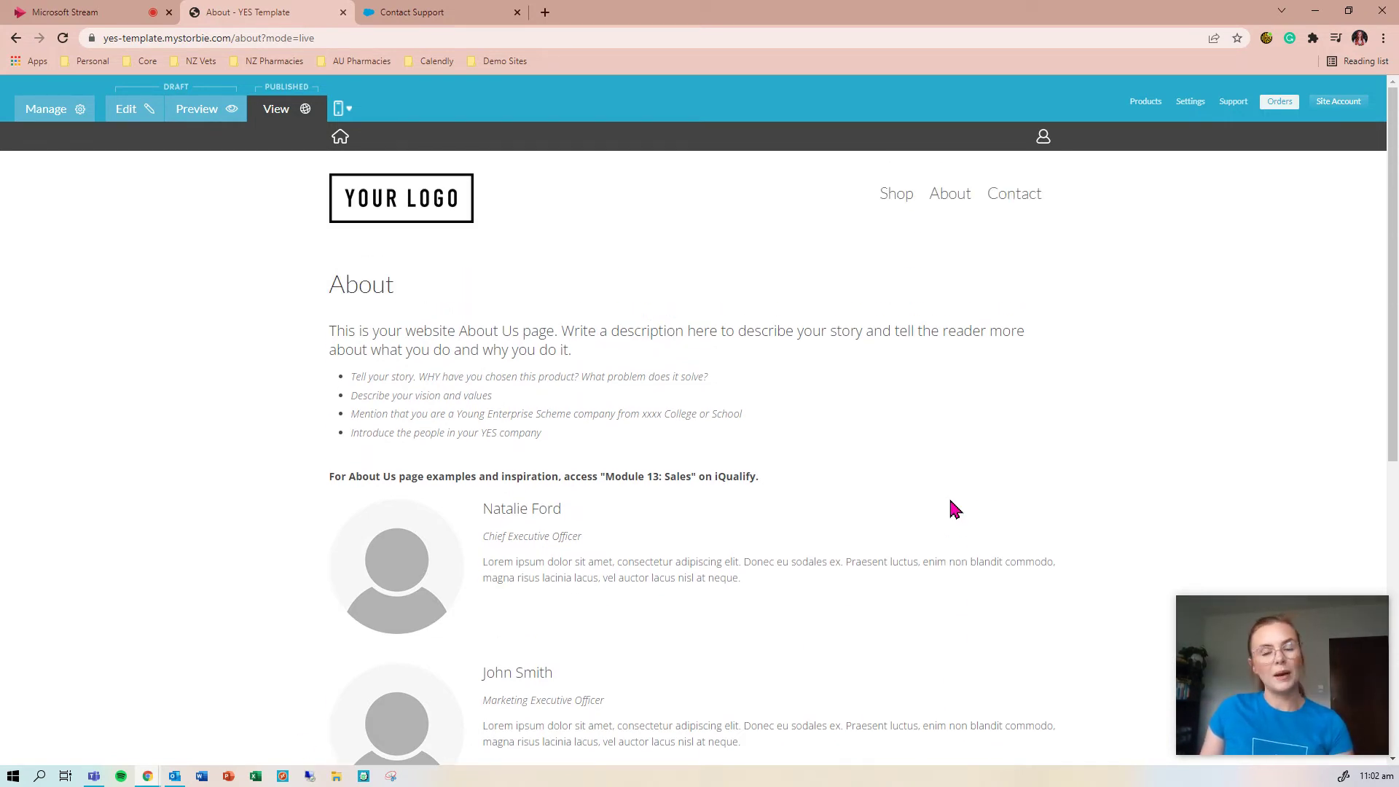
pyautogui.click(894, 197)
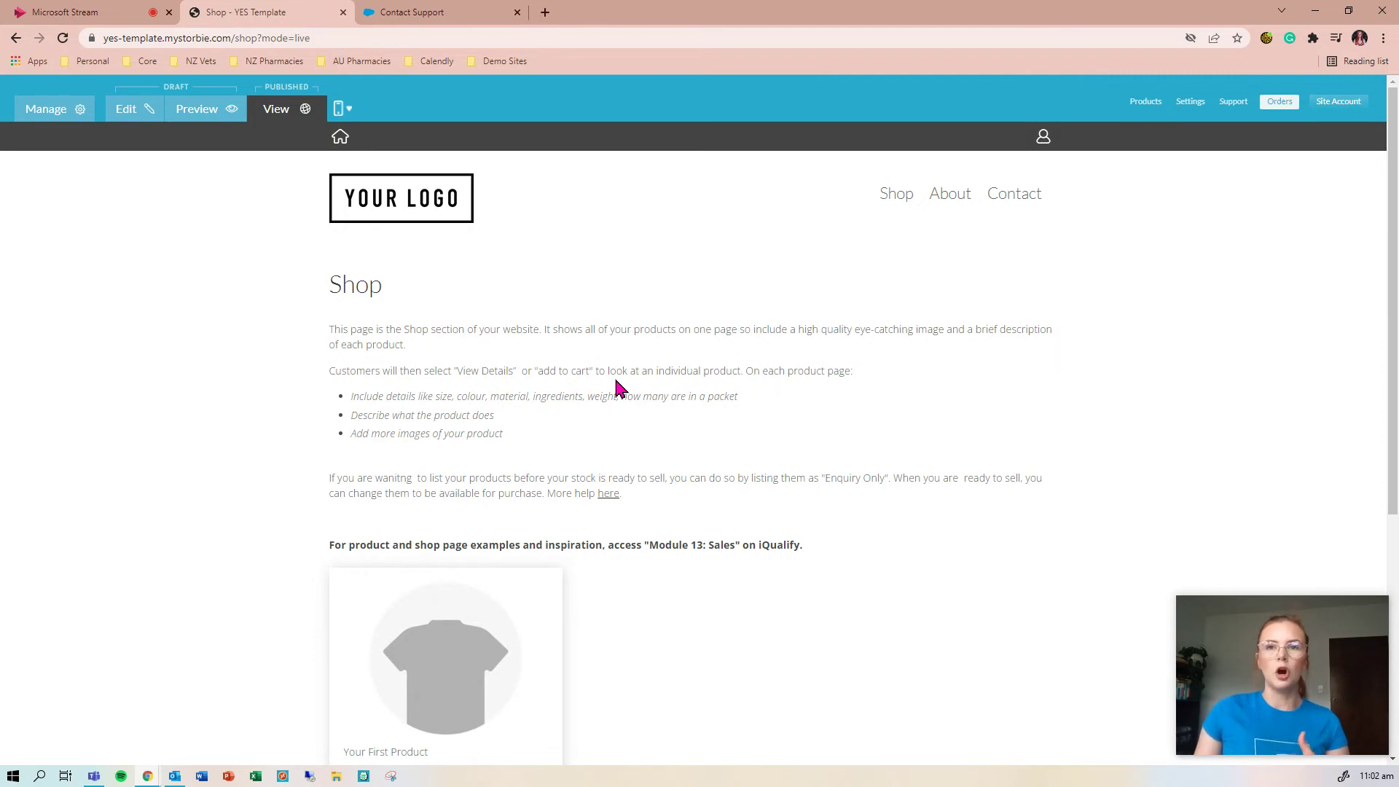
# Scroll the Shop page to the Your First Product tile priced NZ$19.99, down from NZ$24.99
pyautogui.scroll(-2, 522, 566)
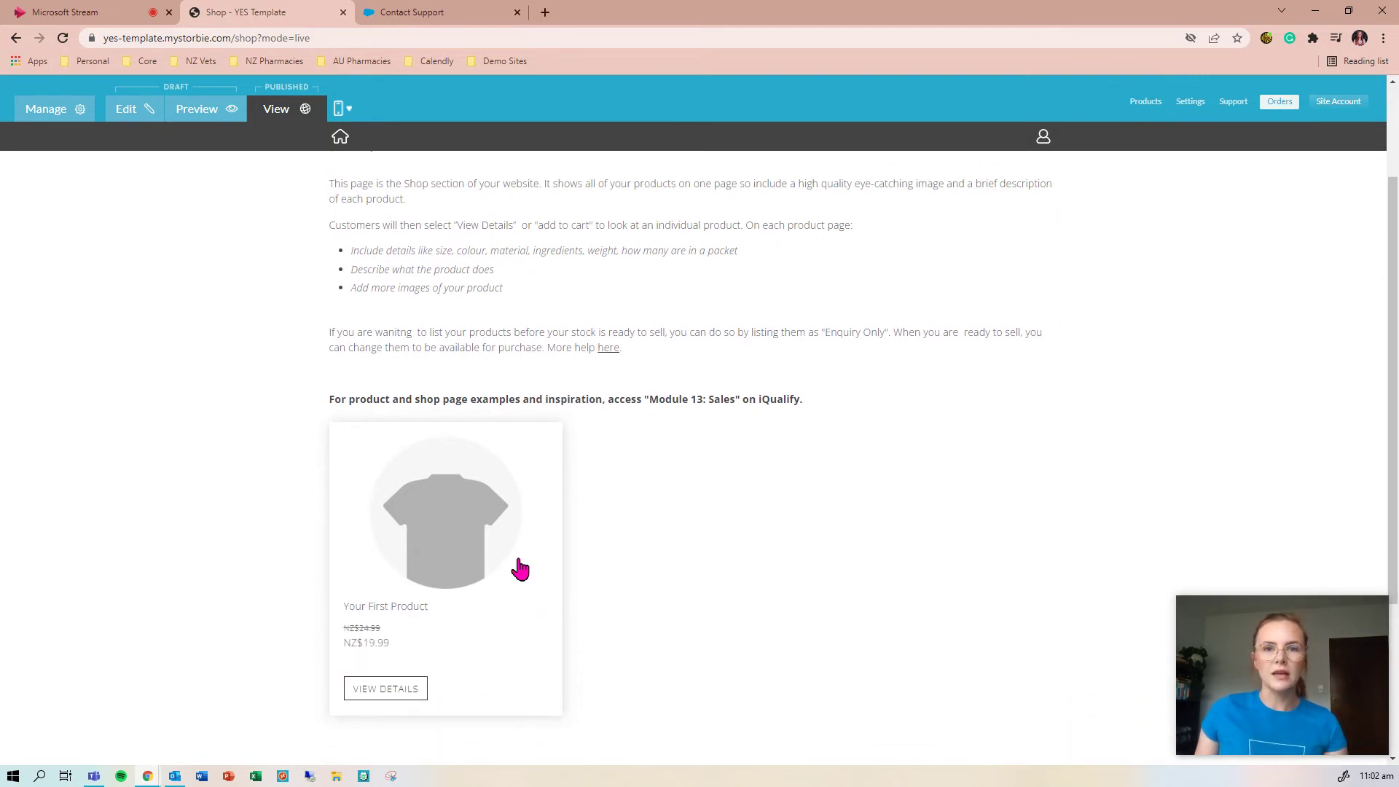
# Open Your First Product from its image to see the NZ$19.99 price and enquiry option
pyautogui.click(475, 533)
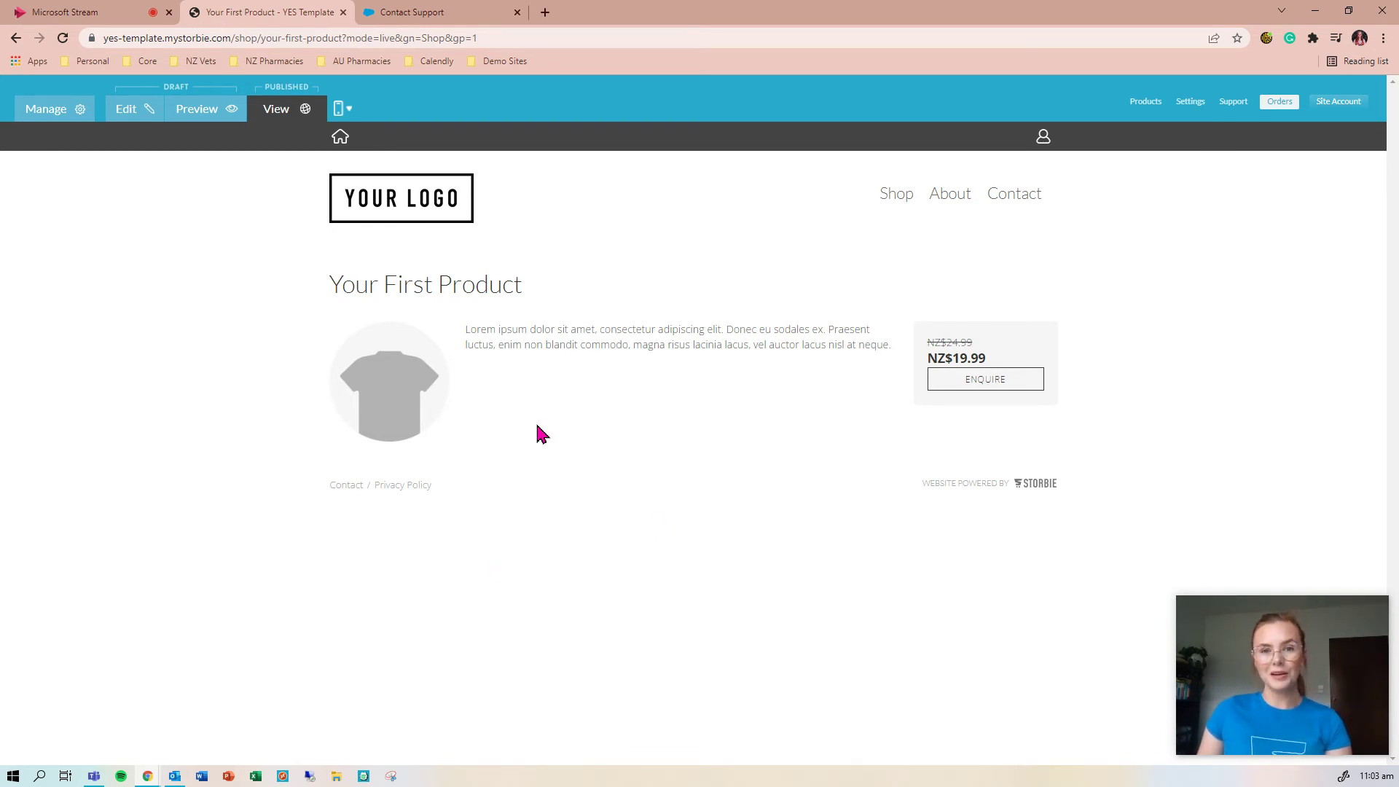
# Go to Manage > Settings > Ecommerce > Xero Integration, which shows status Disabled
pyautogui.click(59, 118)
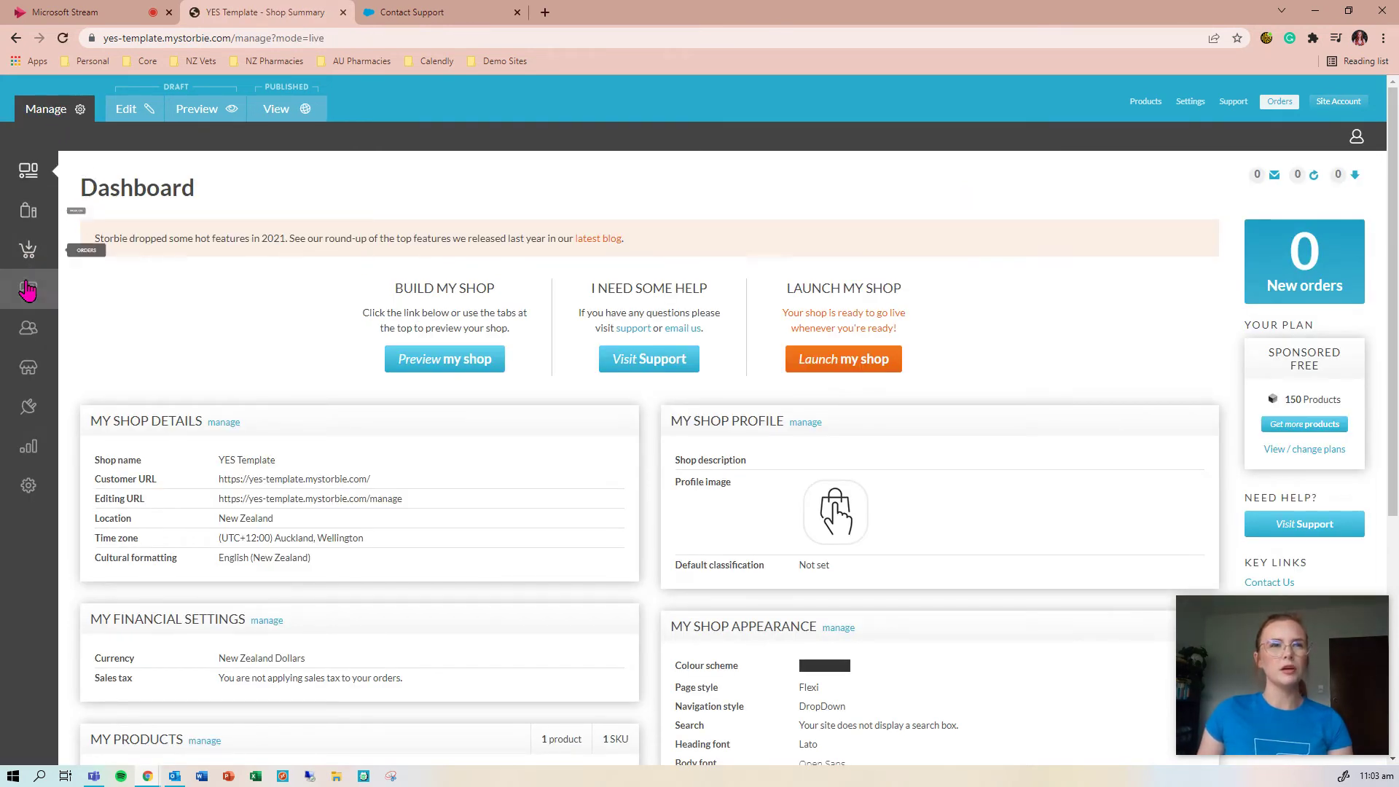
pyautogui.click(29, 495)
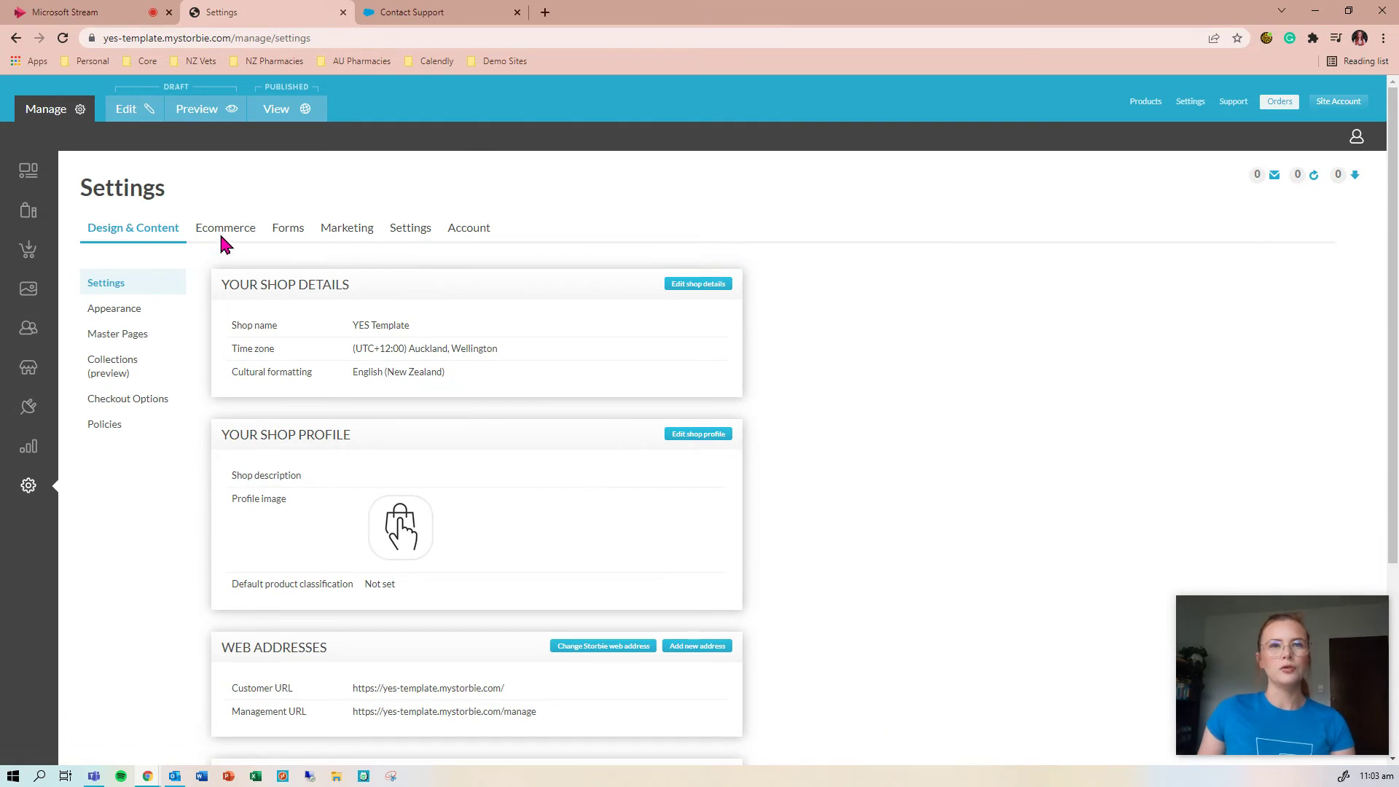
pyautogui.click(220, 232)
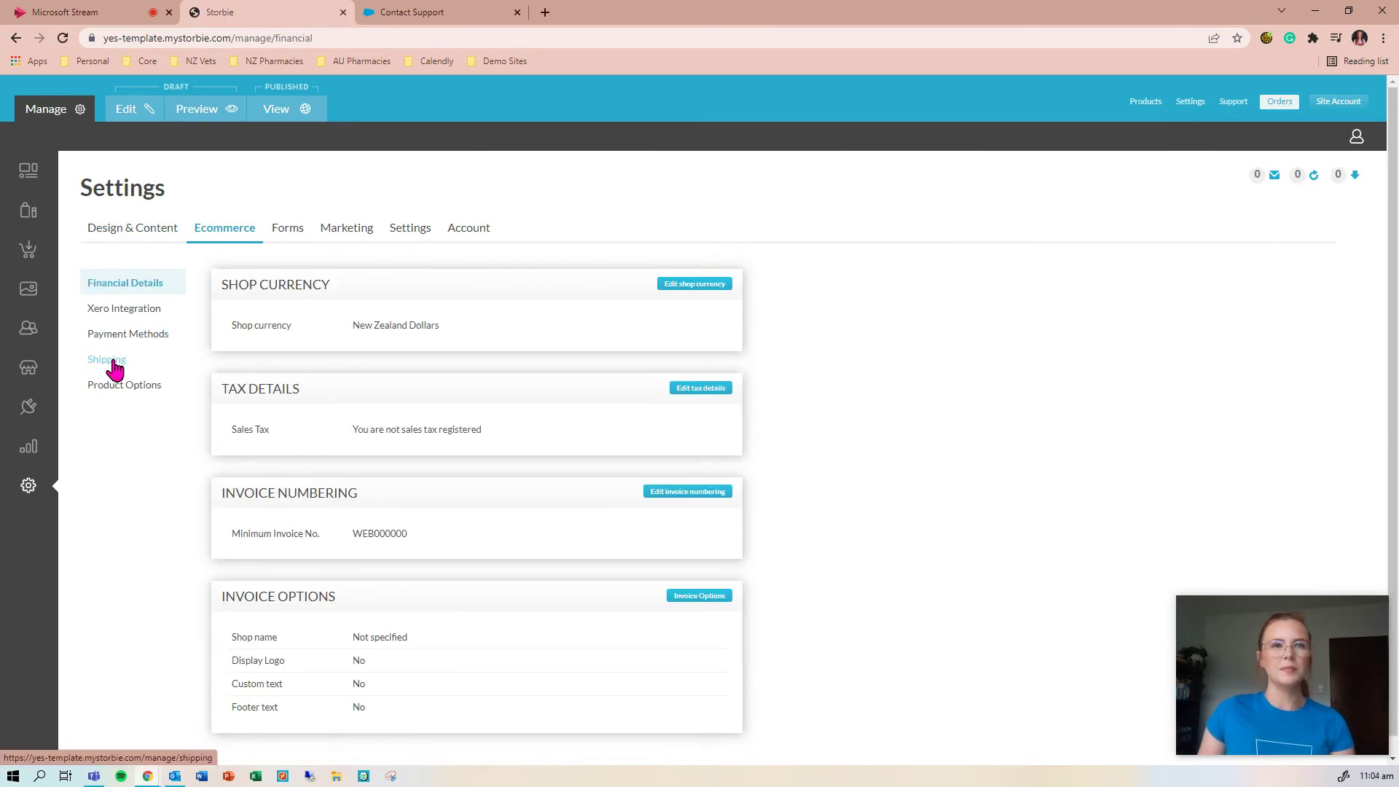
pyautogui.click(134, 316)
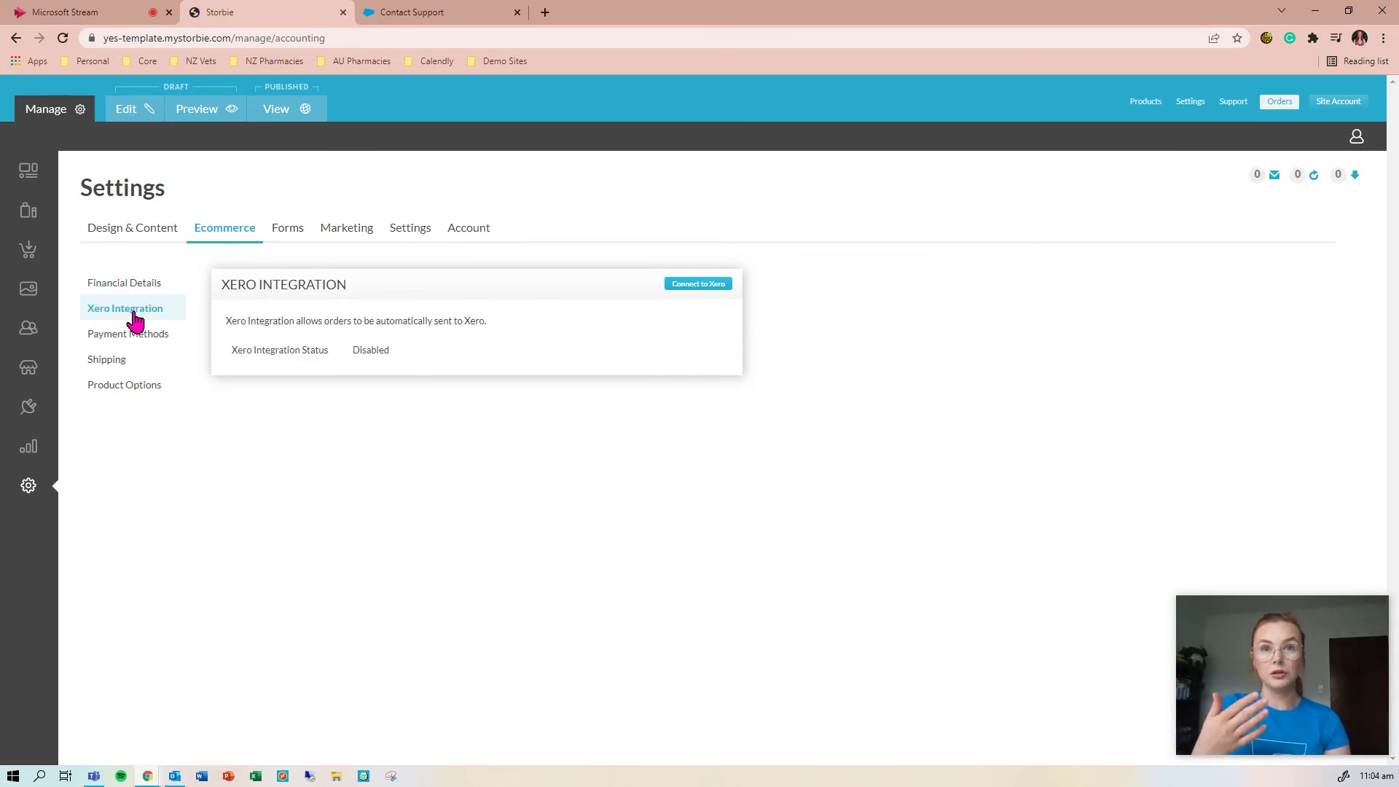
# Browse the Integrations help articles on Storbie Support, then return to the shop's settings tab
pyautogui.click(455, 13)
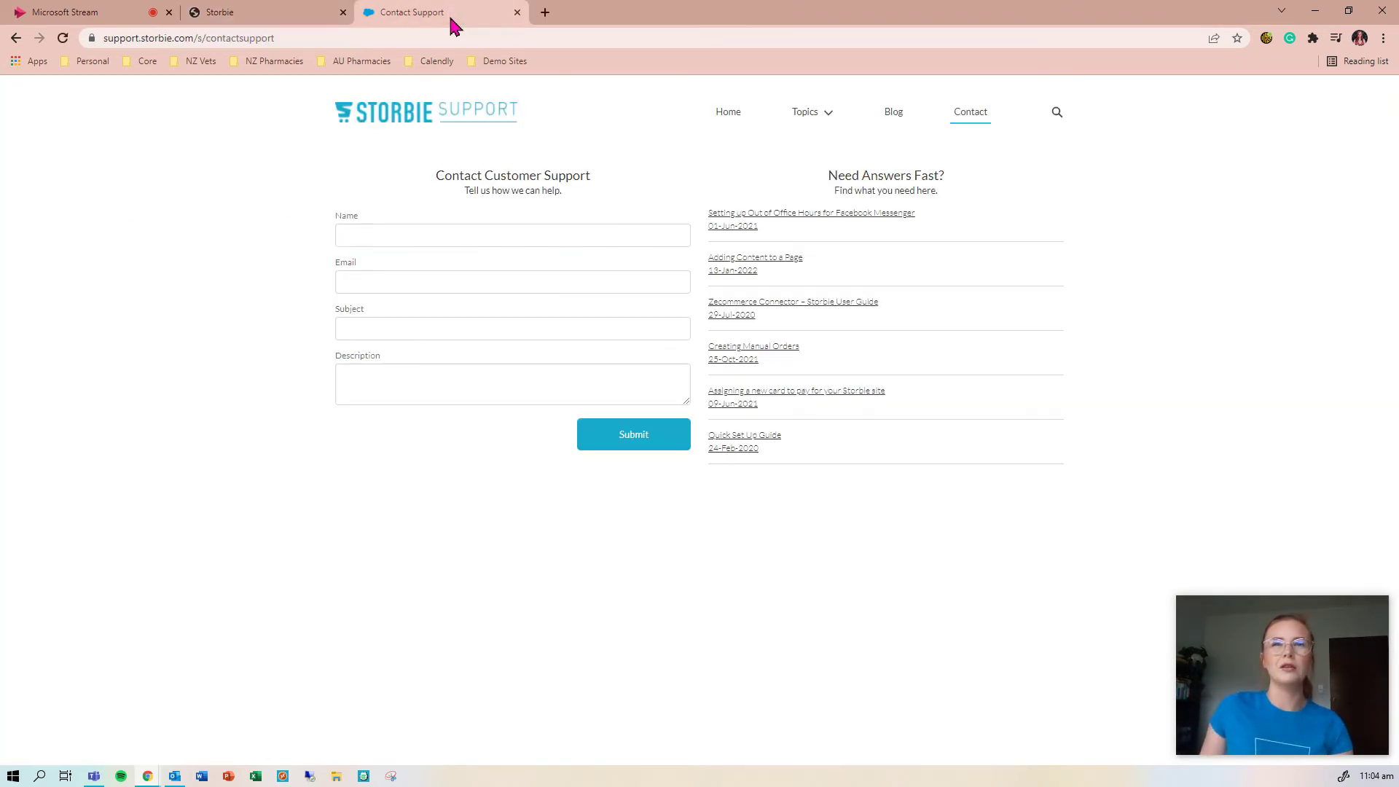
pyautogui.click(806, 116)
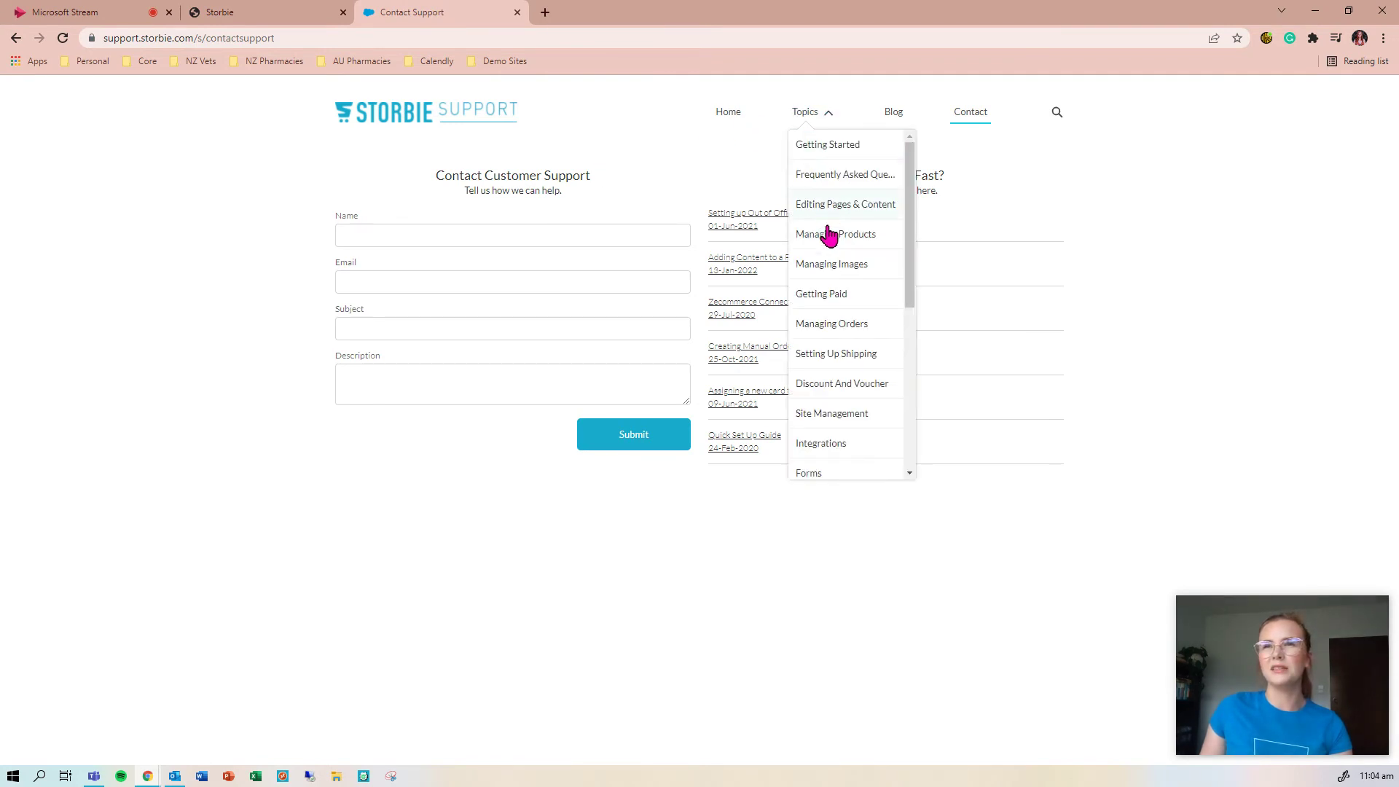
pyautogui.click(835, 443)
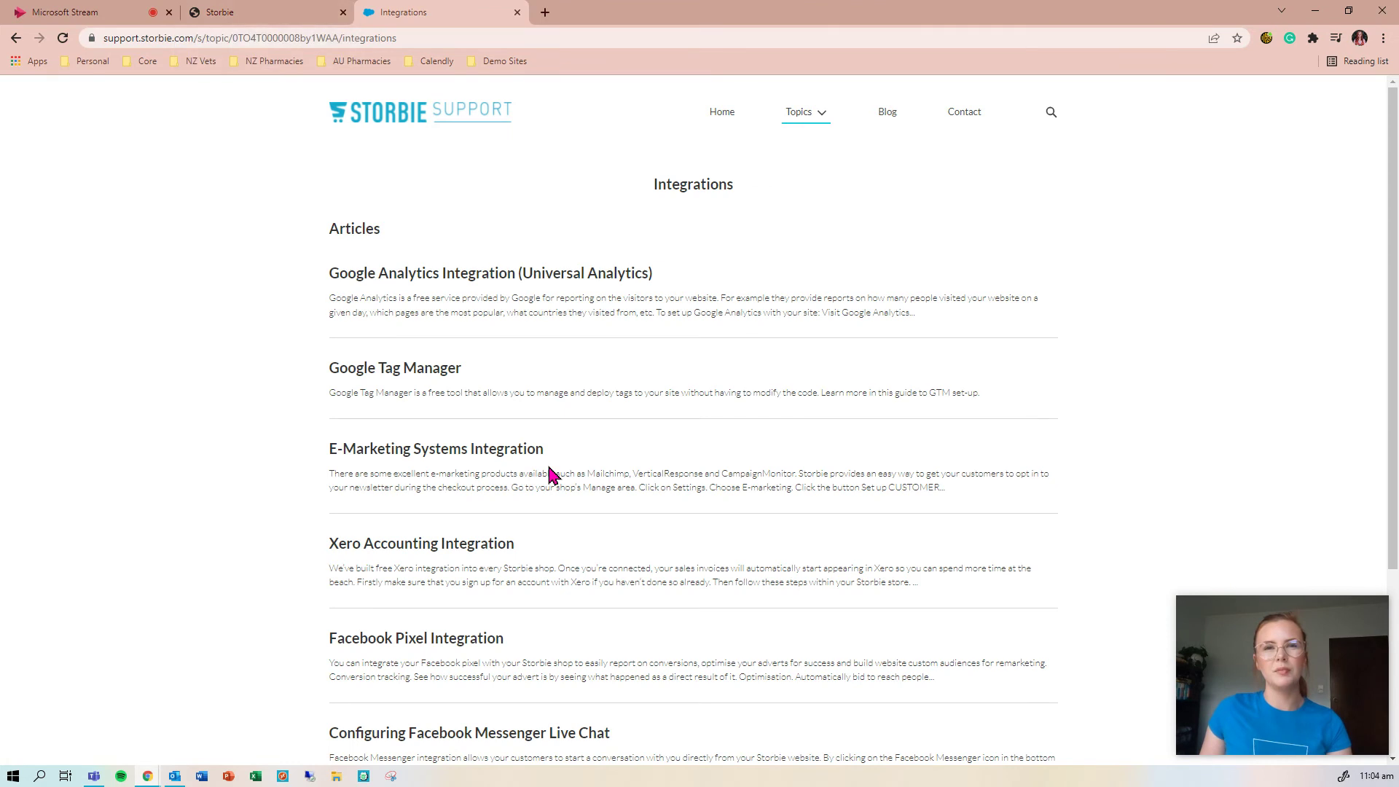
pyautogui.scroll(-1, 546, 470)
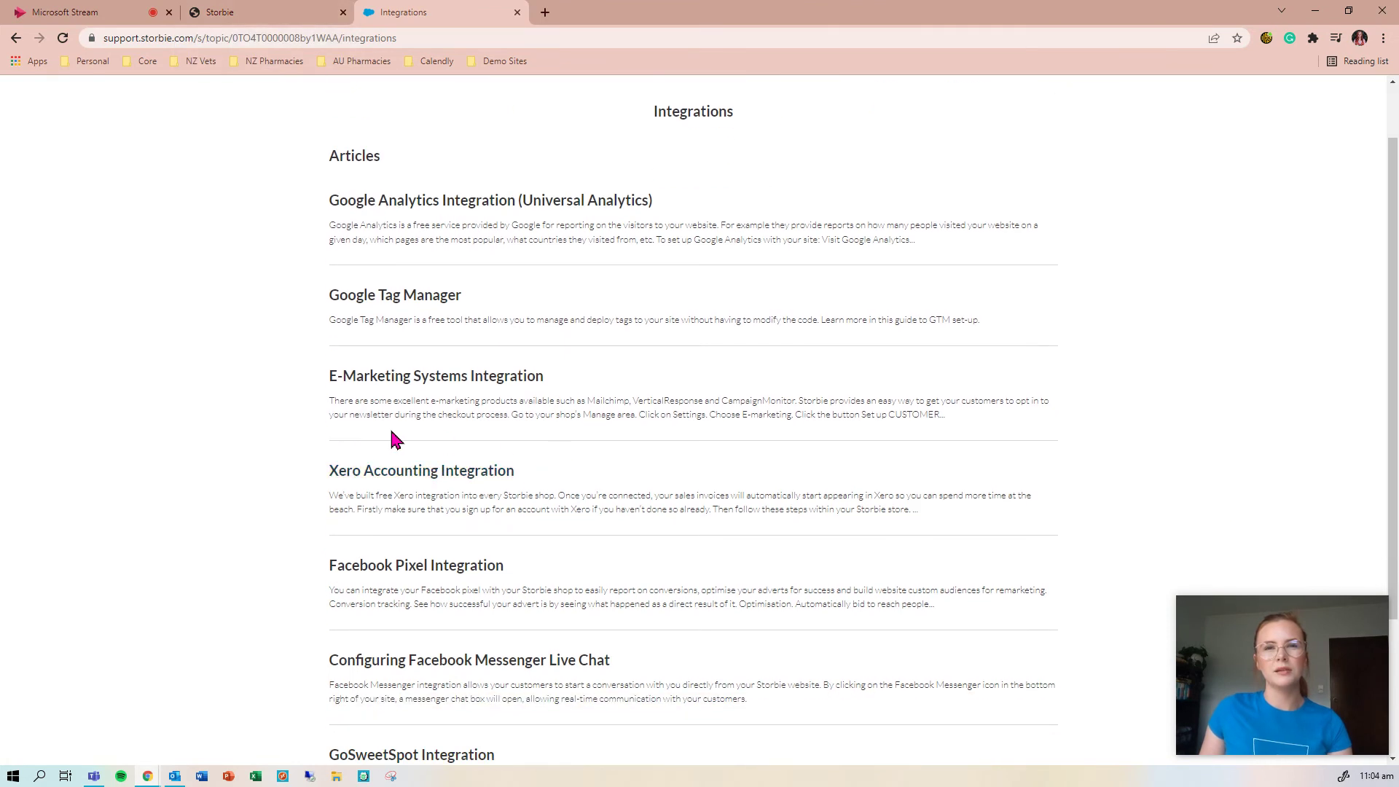
pyautogui.click(271, 15)
# Review the Payment Methods list (eWay, Laybuy, Afterpay, PayPal), none yet enabled
pyautogui.click(120, 335)
pyautogui.scroll(-5, 463, 441)
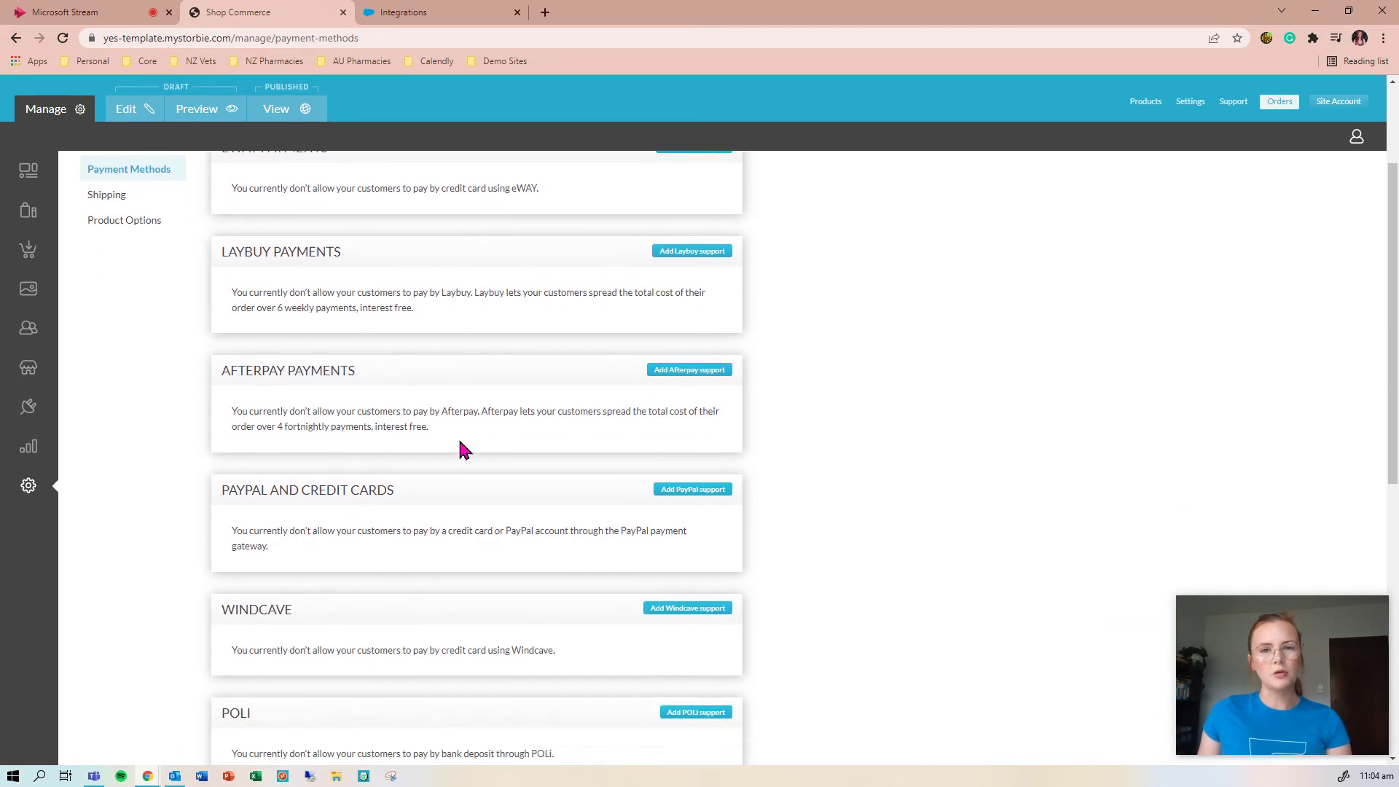
pyautogui.scroll(-1, 463, 450)
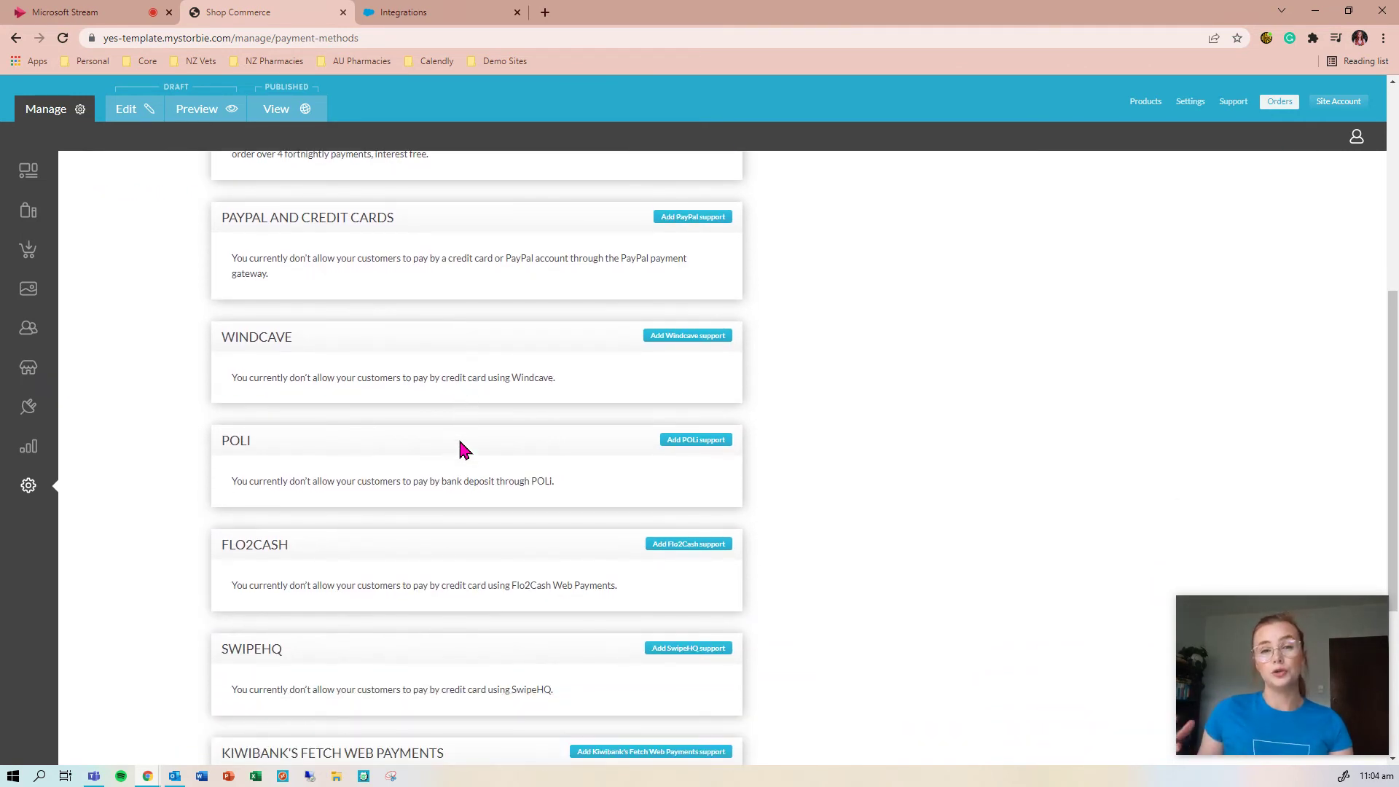
pyautogui.scroll(-4, 499, 475)
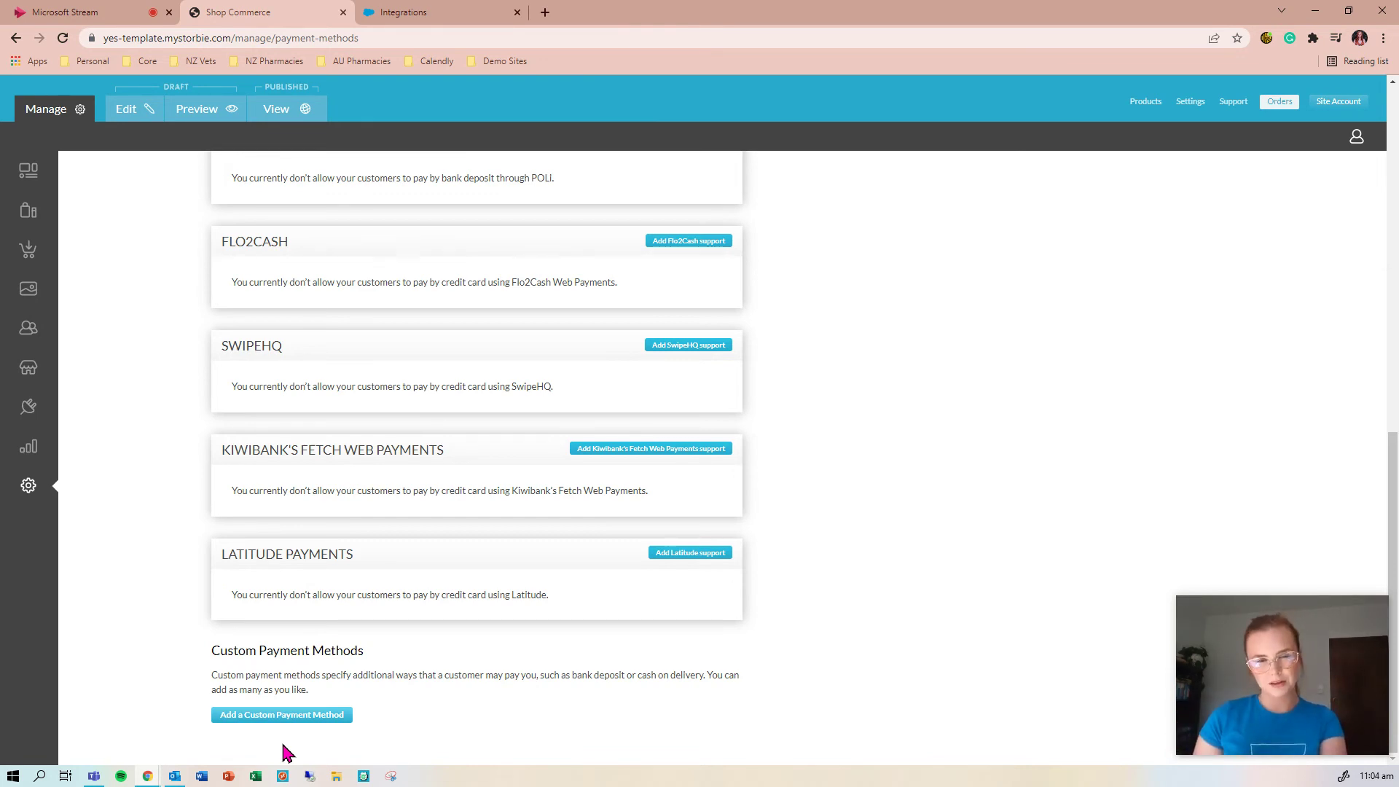
pyautogui.scroll(4, 345, 434)
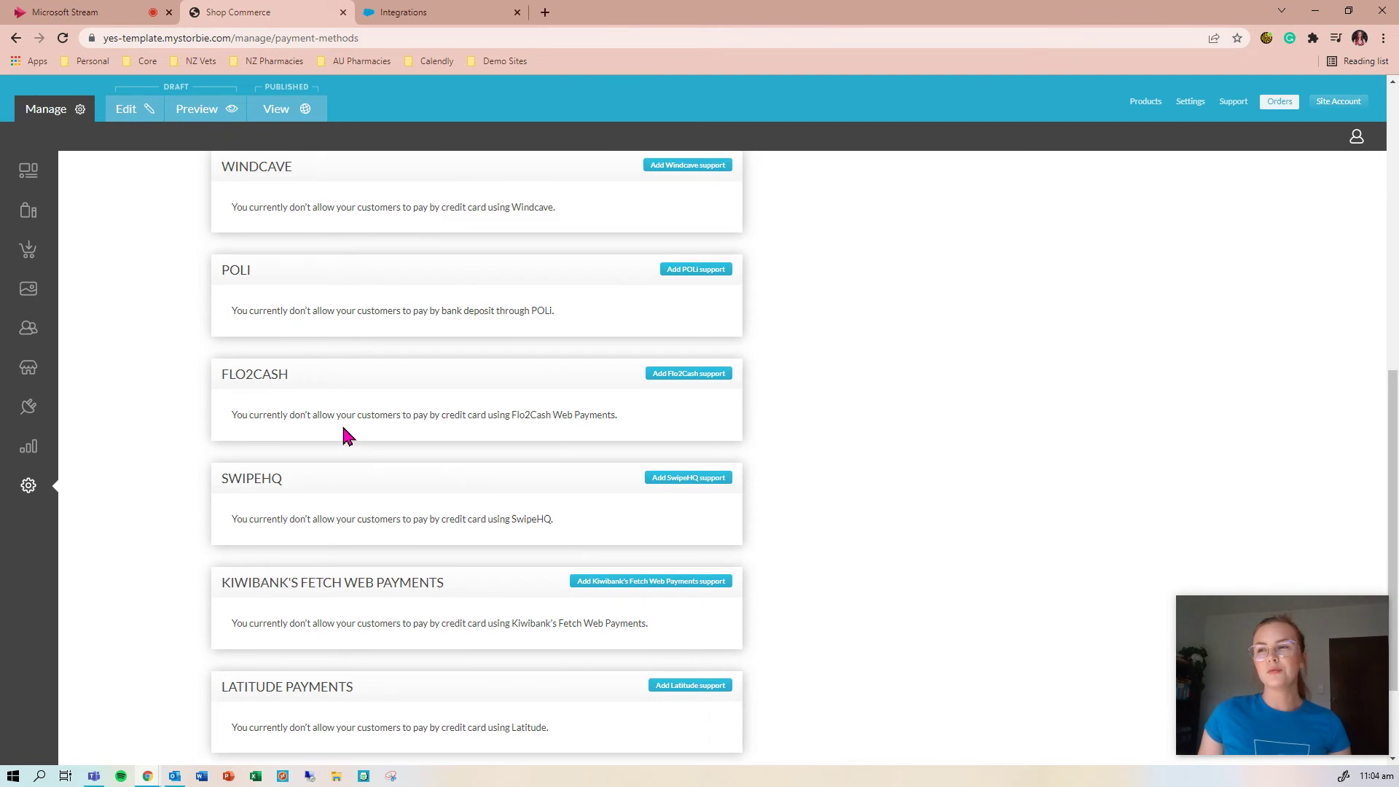
pyautogui.scroll(6, 344, 433)
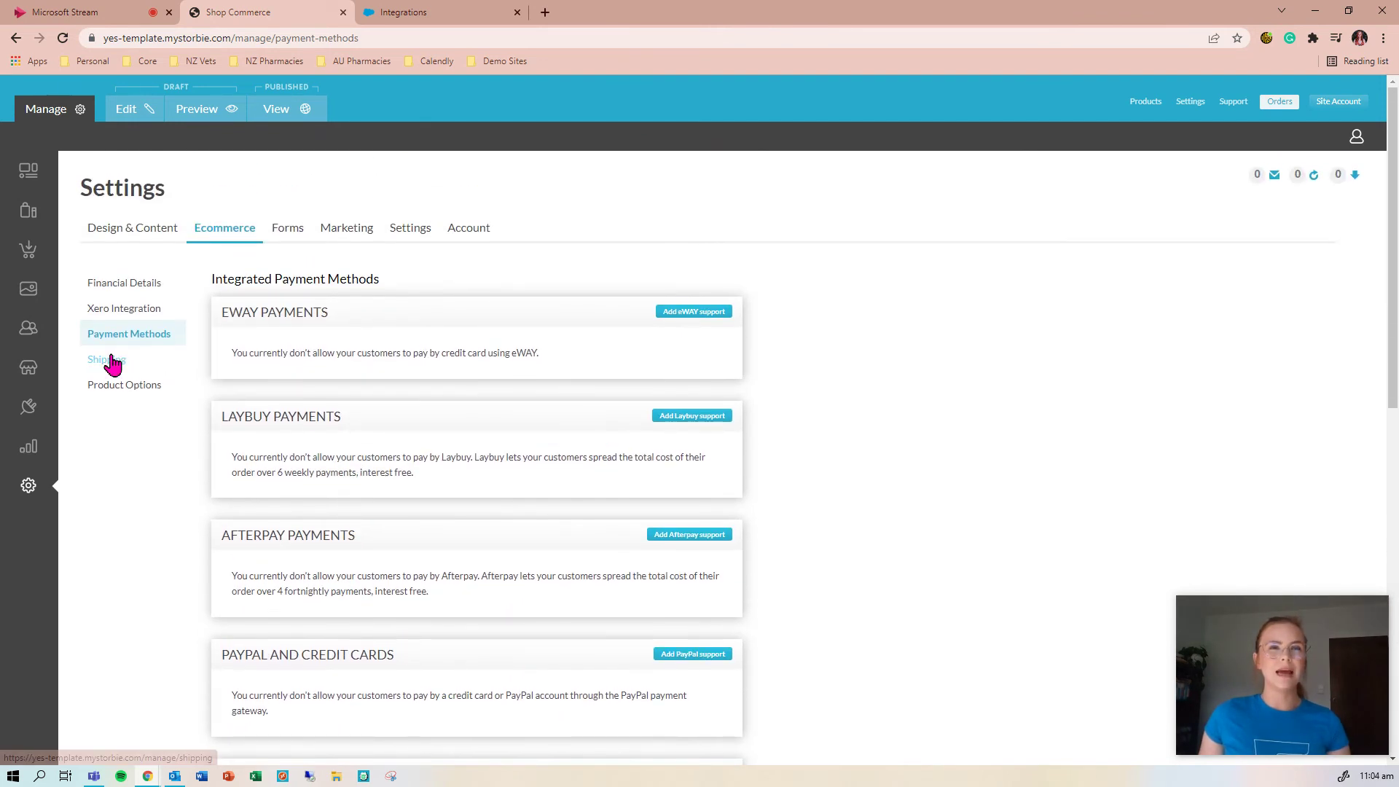
# Open Shipping settings and edit New Zealand, showing Urban Delivery at NZ$5.00, 1–3 days
pyautogui.click(107, 359)
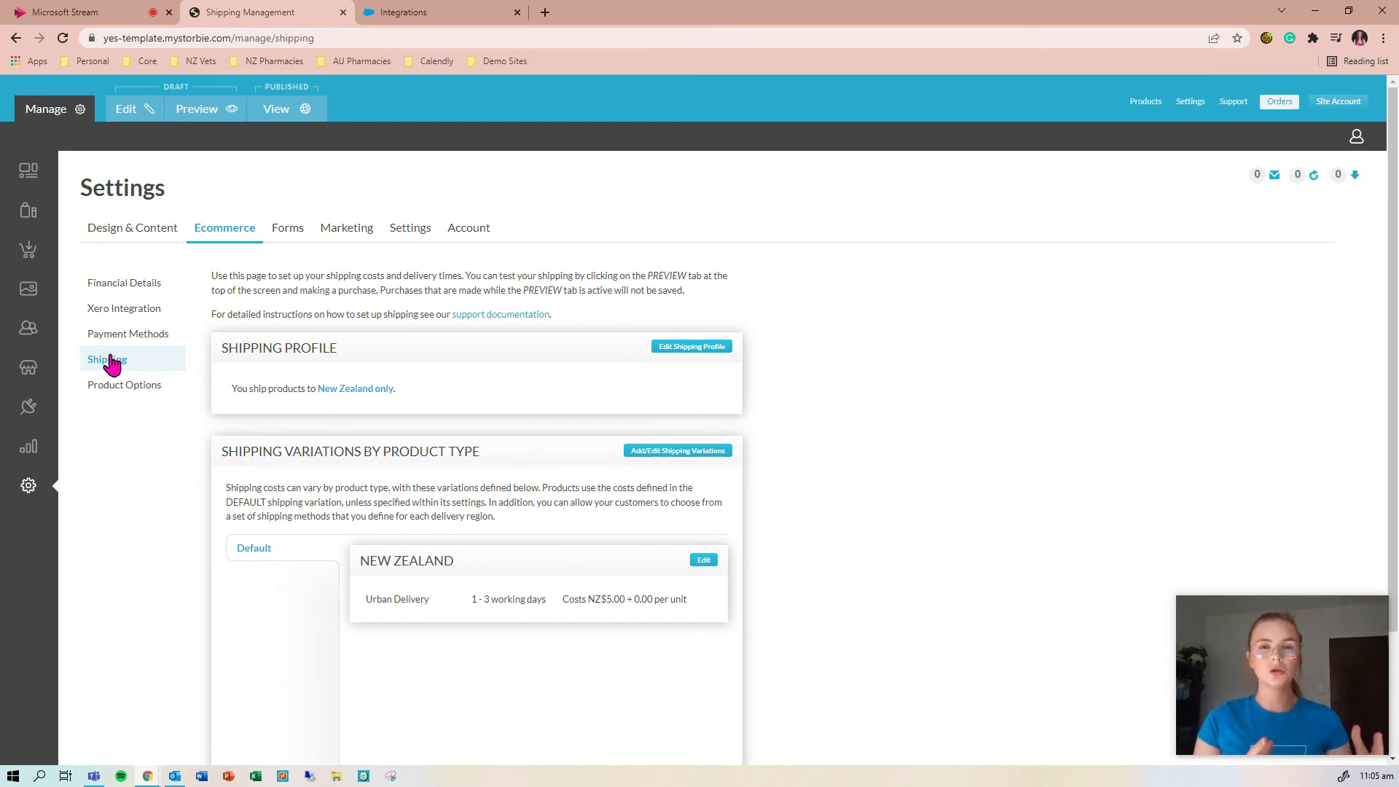
pyautogui.scroll(-2, 191, 407)
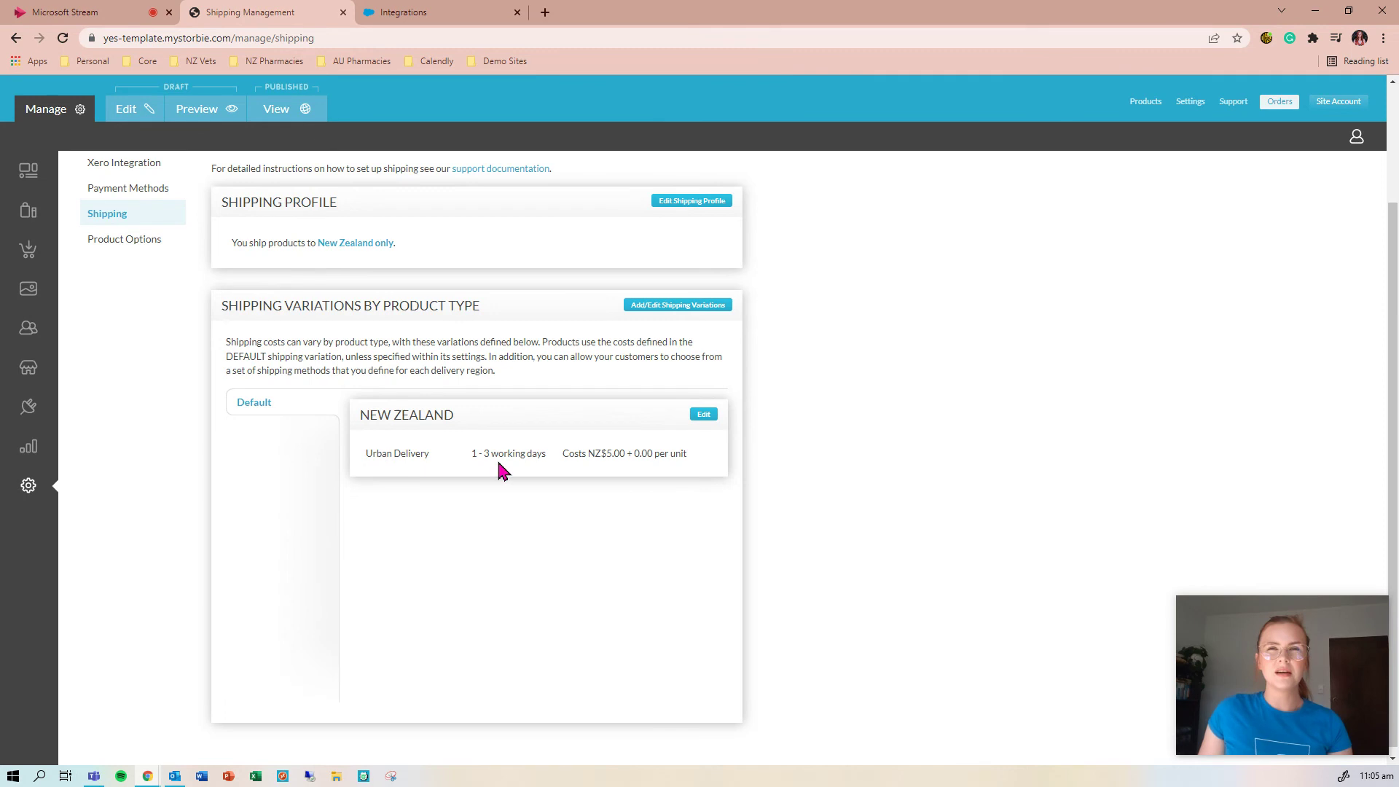
pyautogui.click(704, 417)
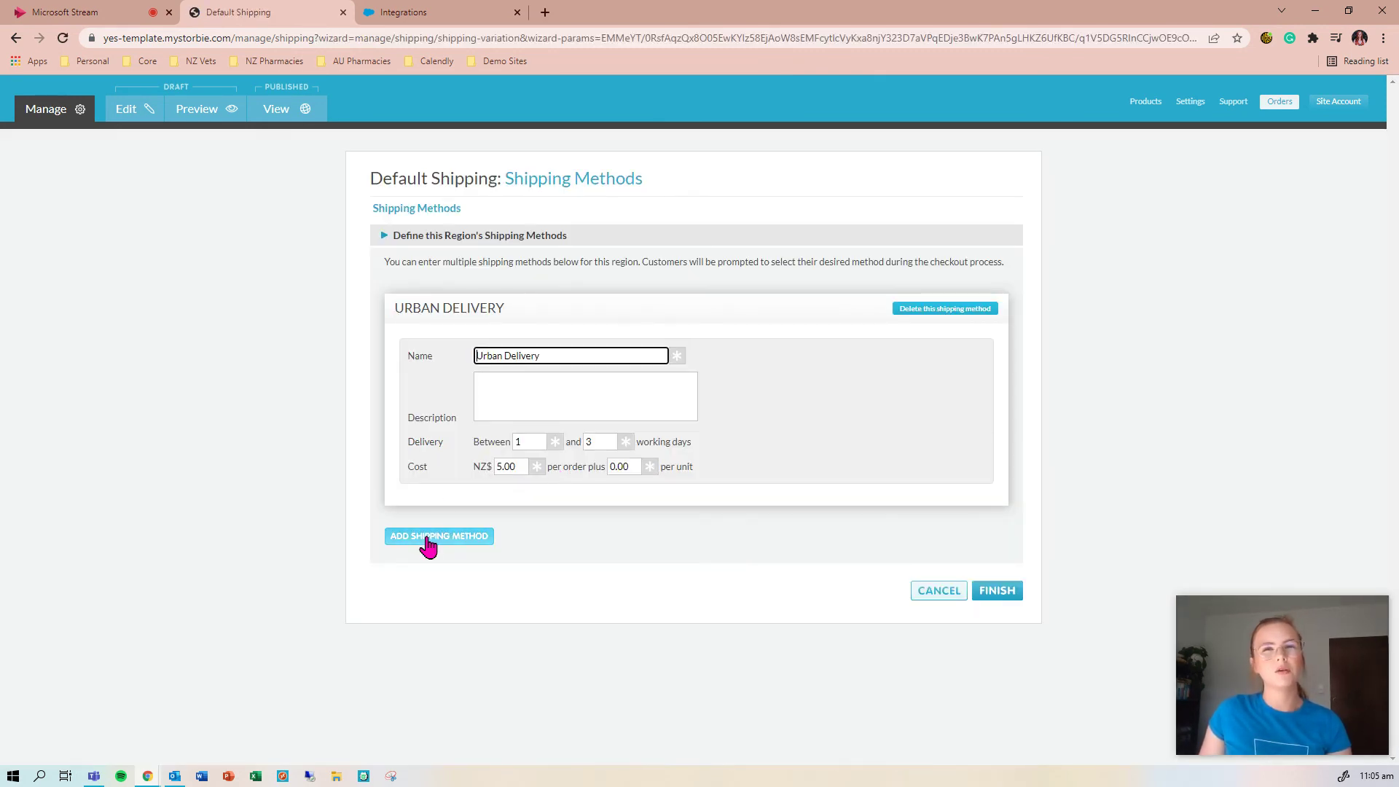
# Add a Rural Delivery shipping method taking 2–7 working days at NZ$8.00 per order
pyautogui.click(429, 543)
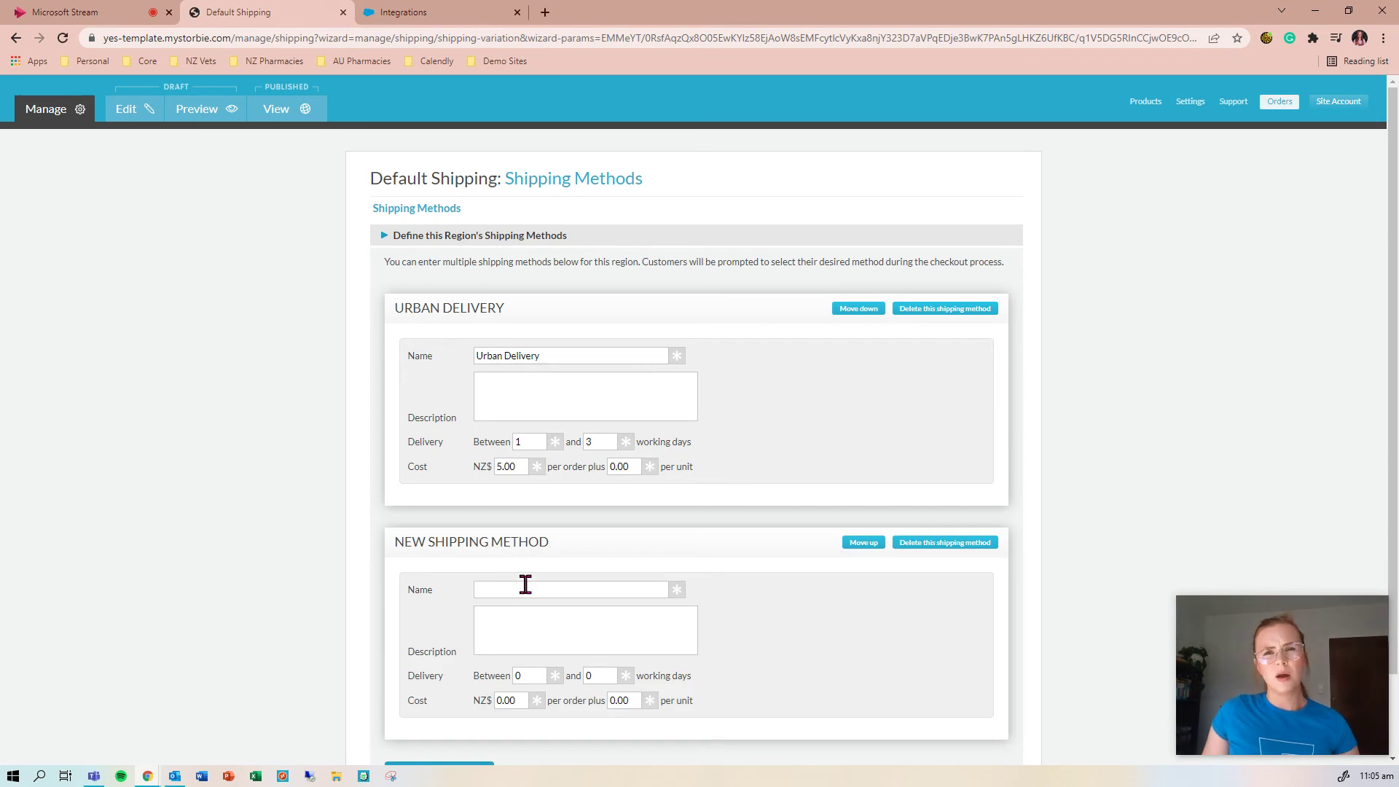
pyautogui.click(525, 585)
pyautogui.write('Rural D')
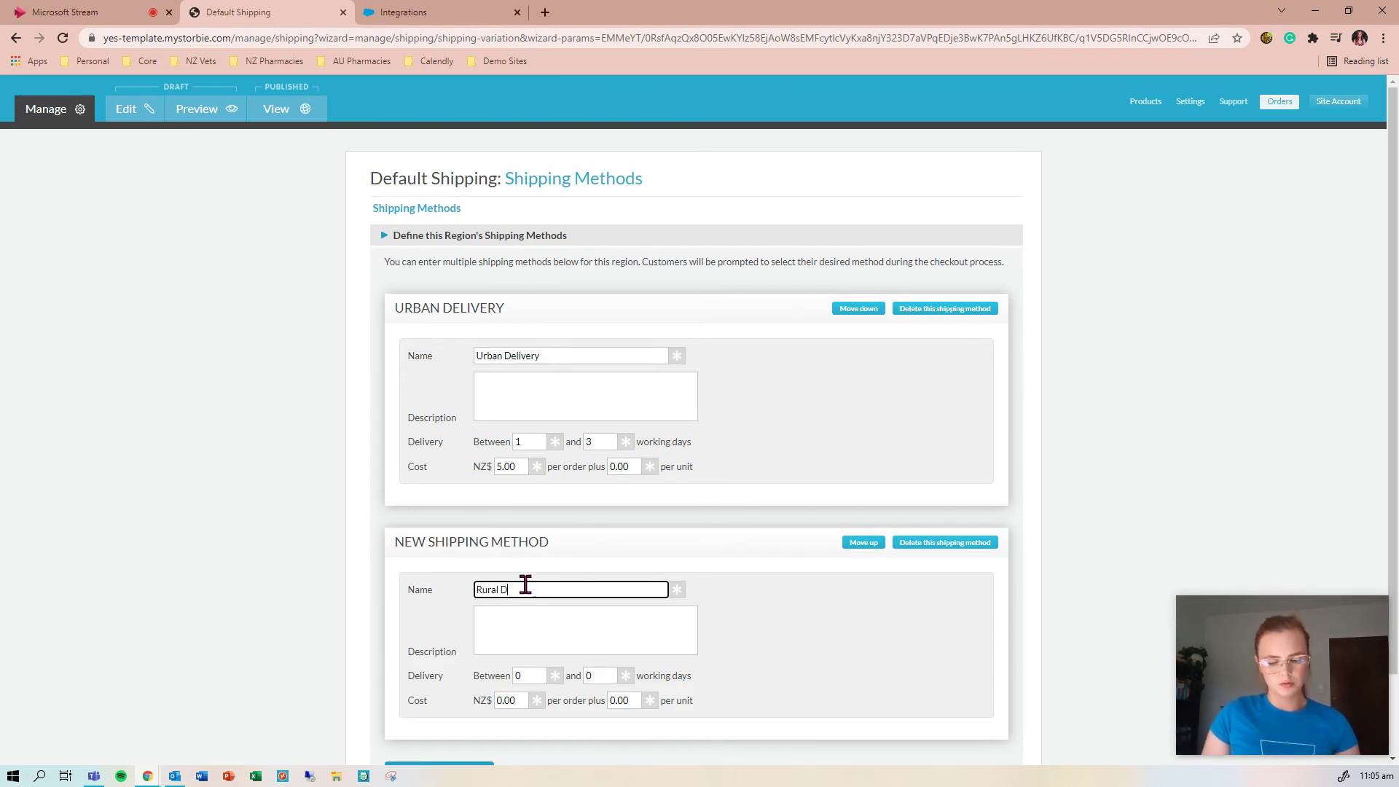
pyautogui.write('elivery')
pyautogui.scroll(-2, 525, 584)
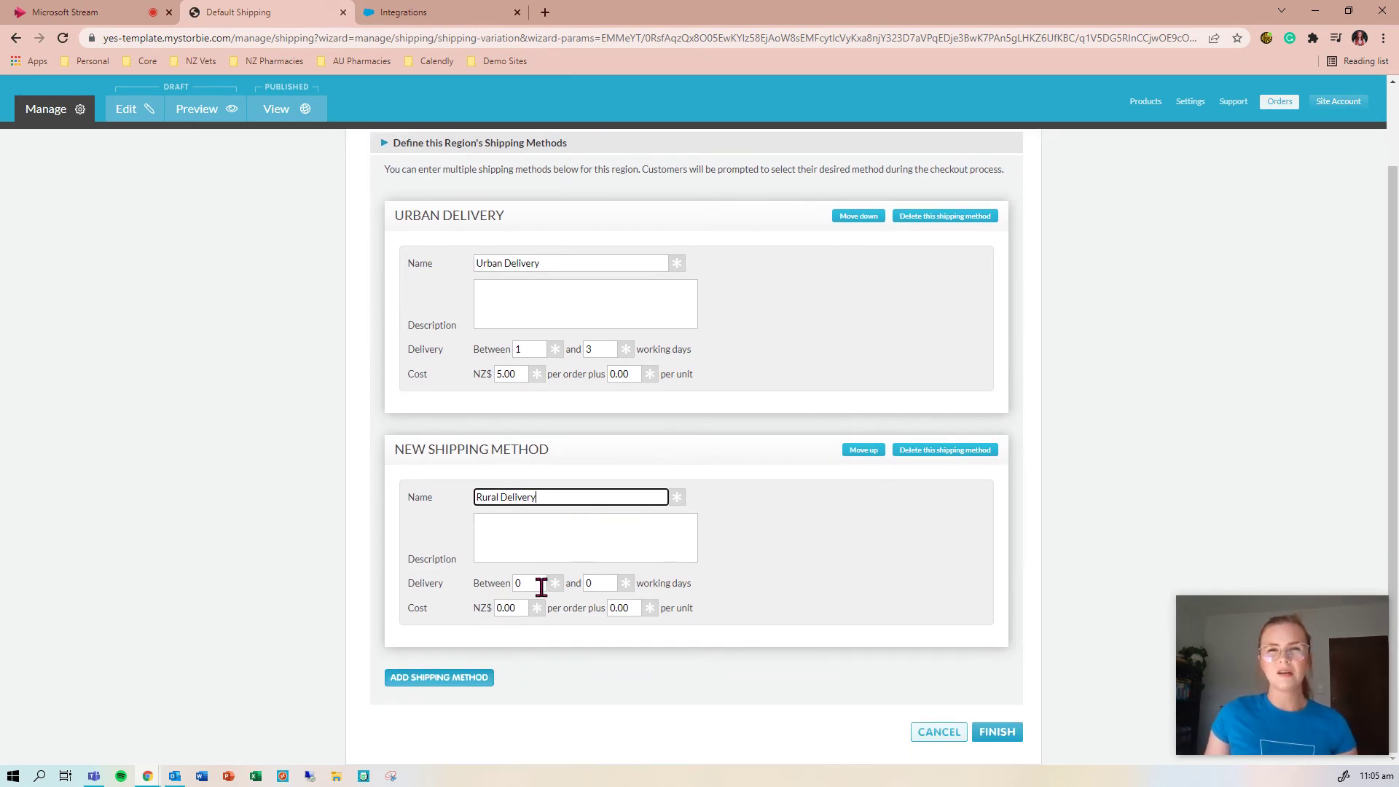
pyautogui.click(542, 585)
pyautogui.write('2')
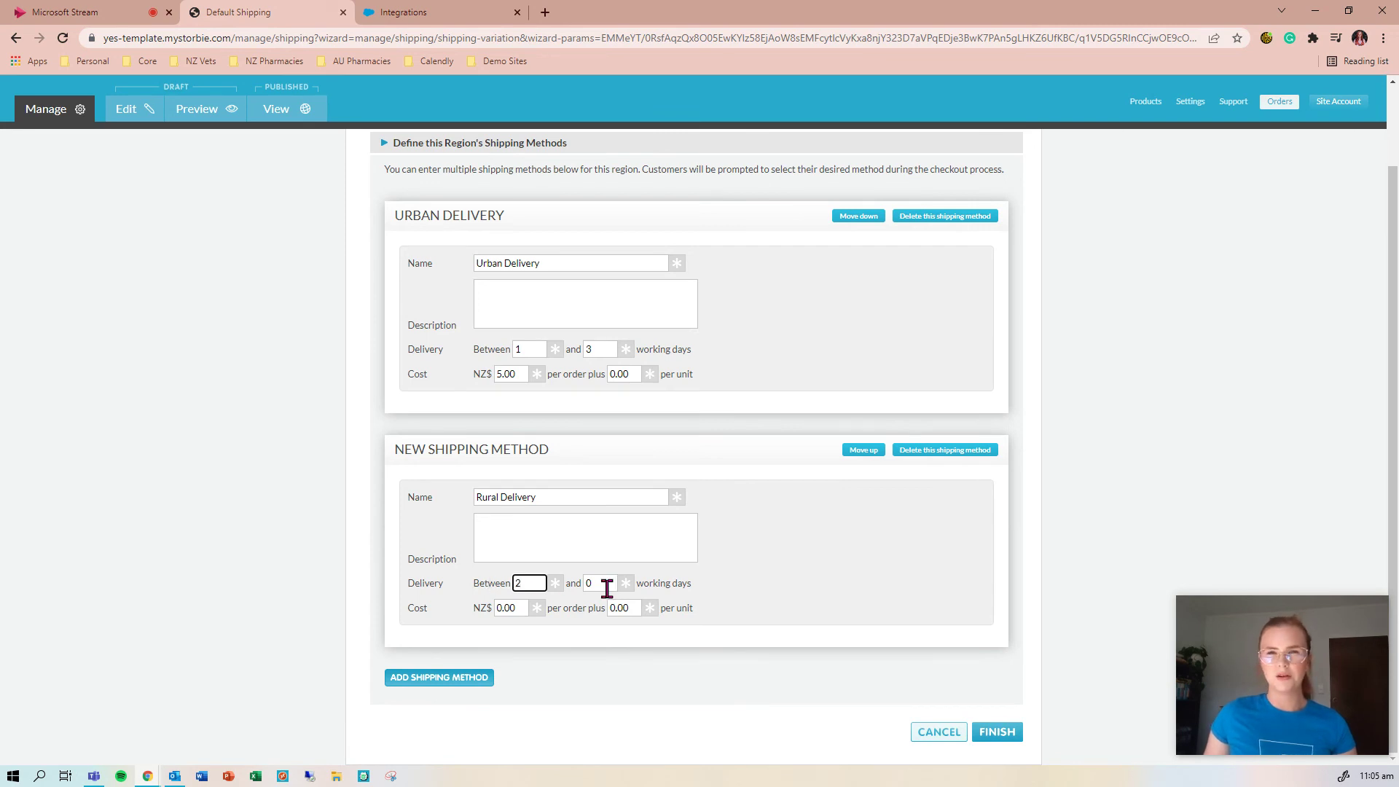
pyautogui.click(608, 584)
pyautogui.write('7')
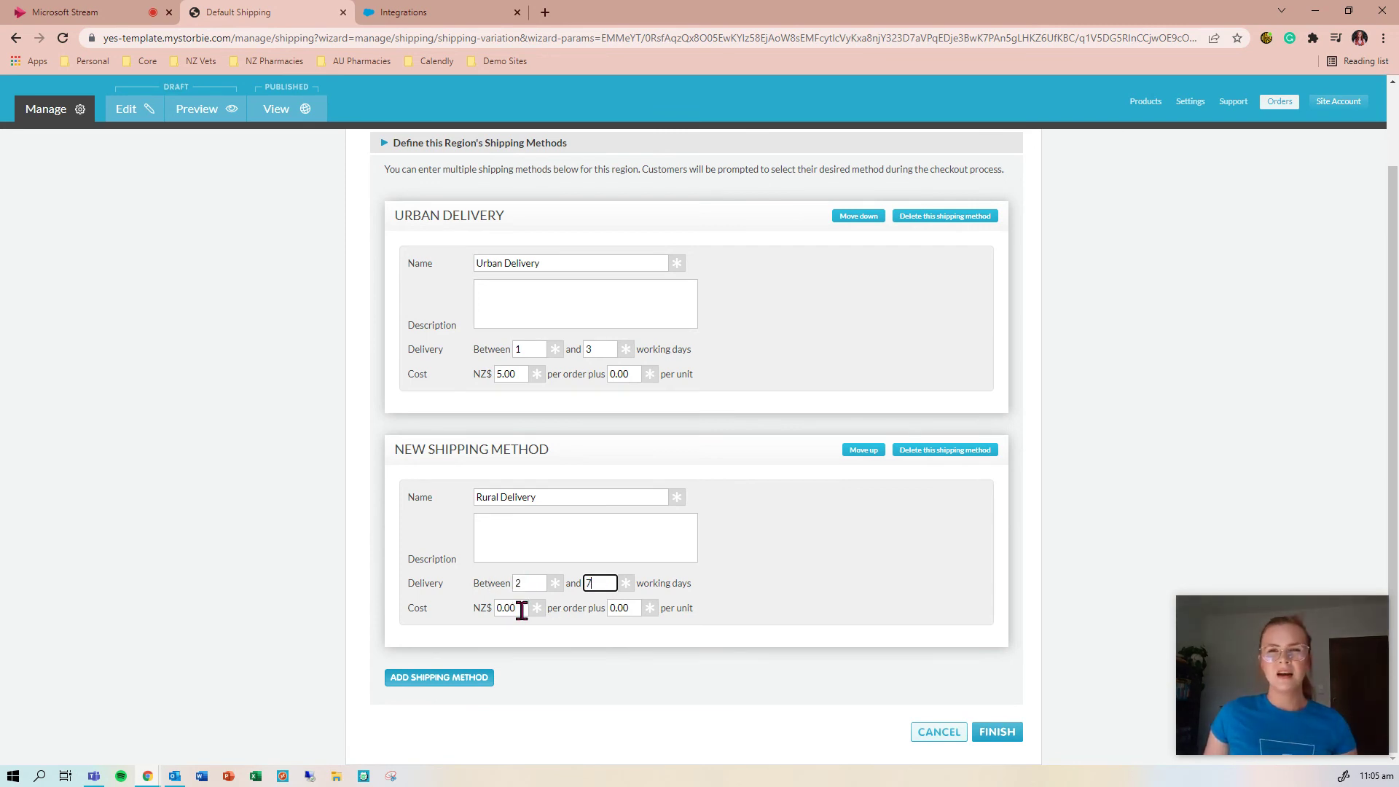
pyautogui.click(519, 609)
pyautogui.write('8.00')
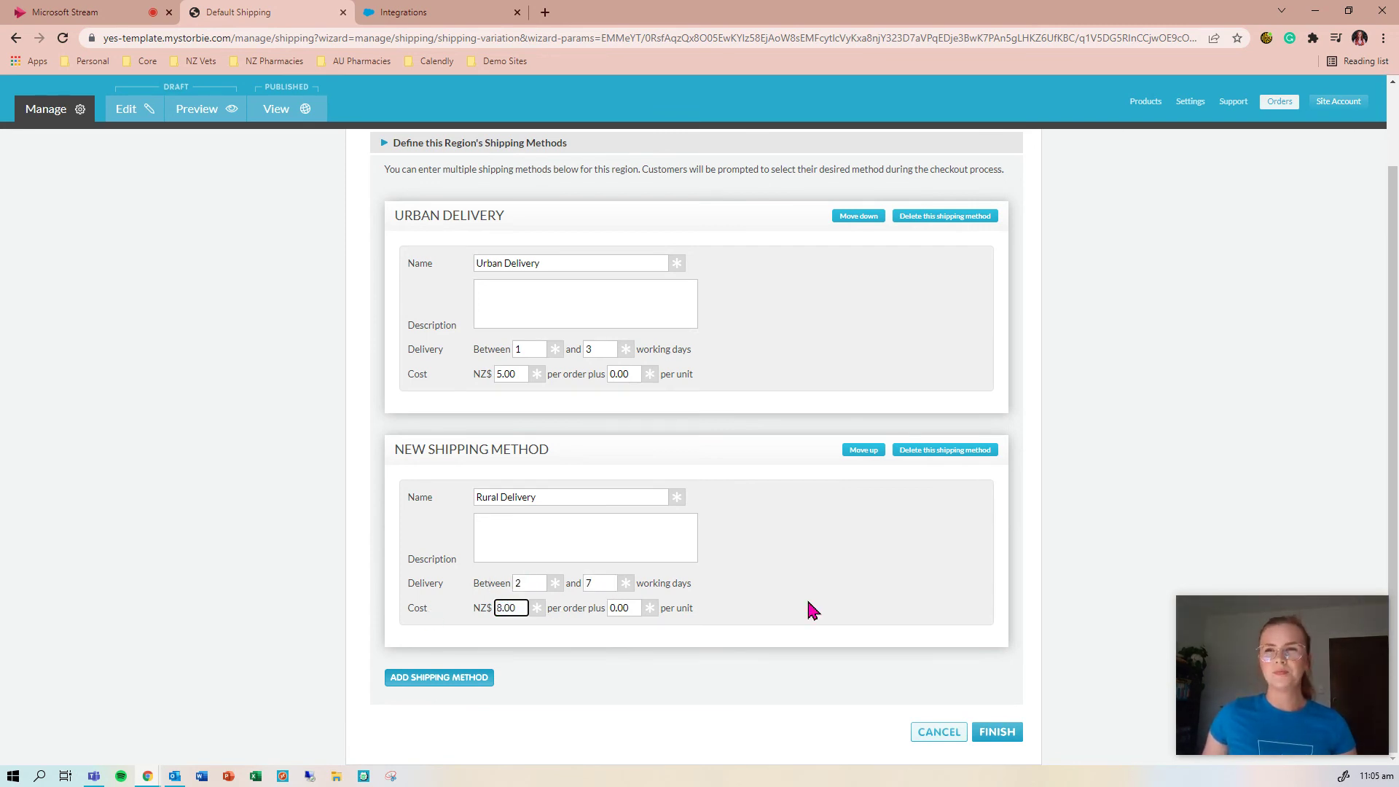
pyautogui.click(820, 583)
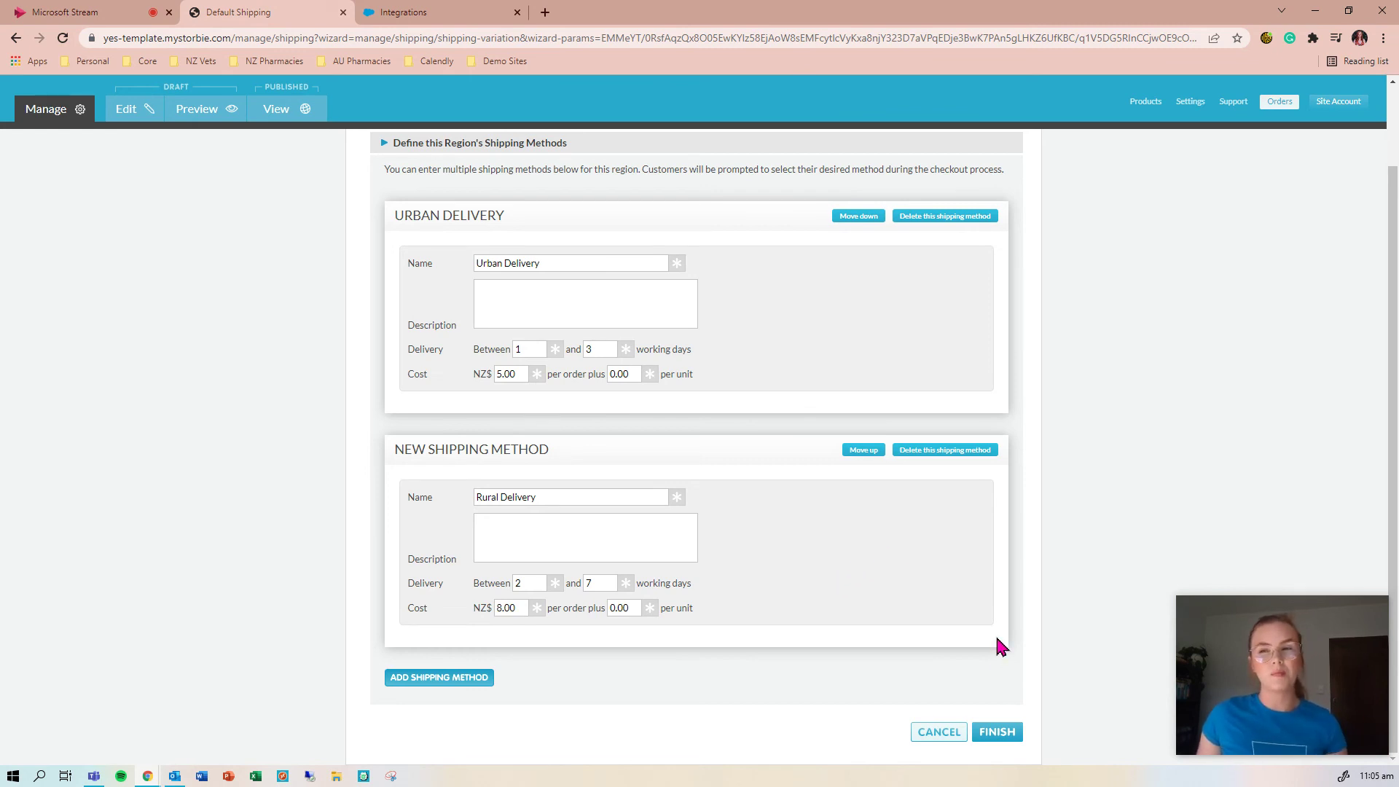
pyautogui.click(996, 732)
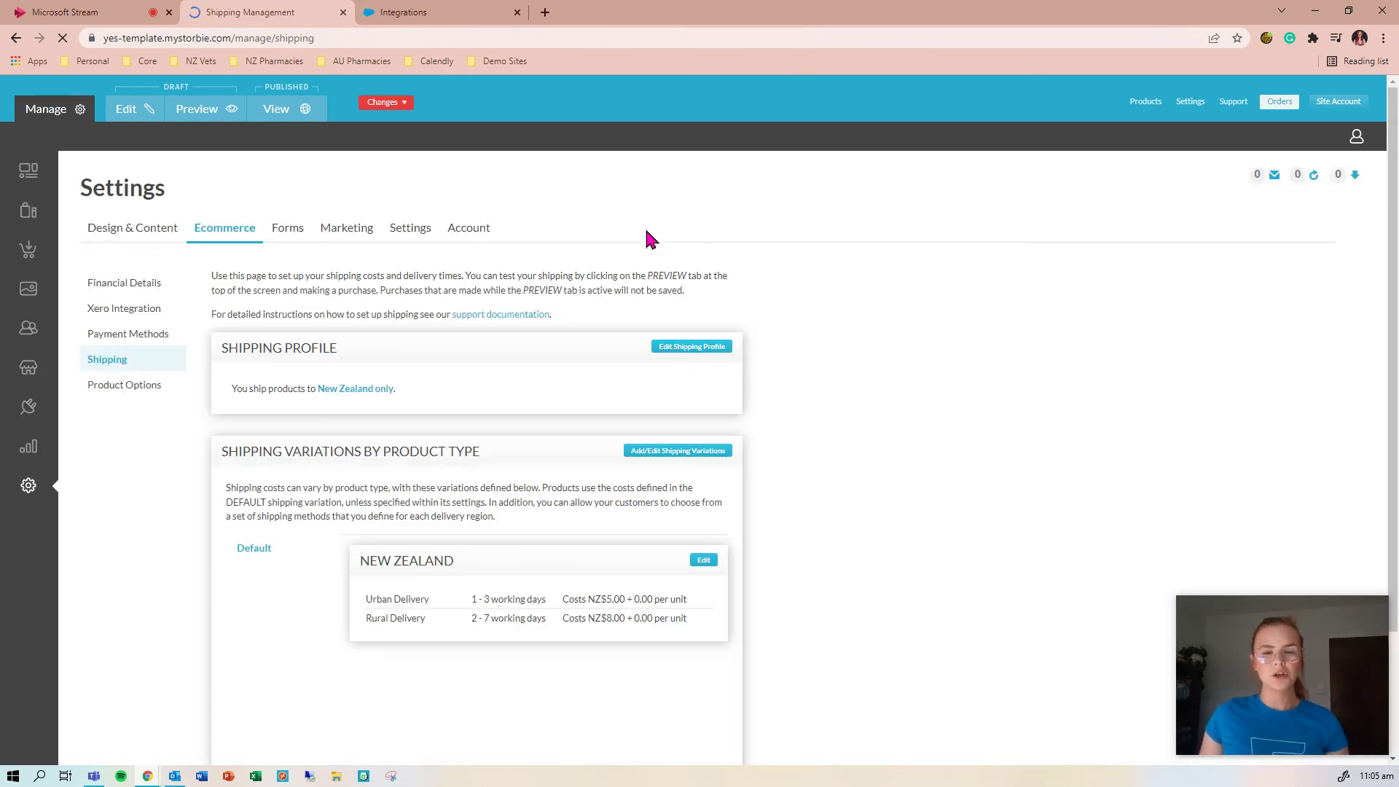
# Publish all pending changes to the live shop and preview the home page
pyautogui.click(397, 103)
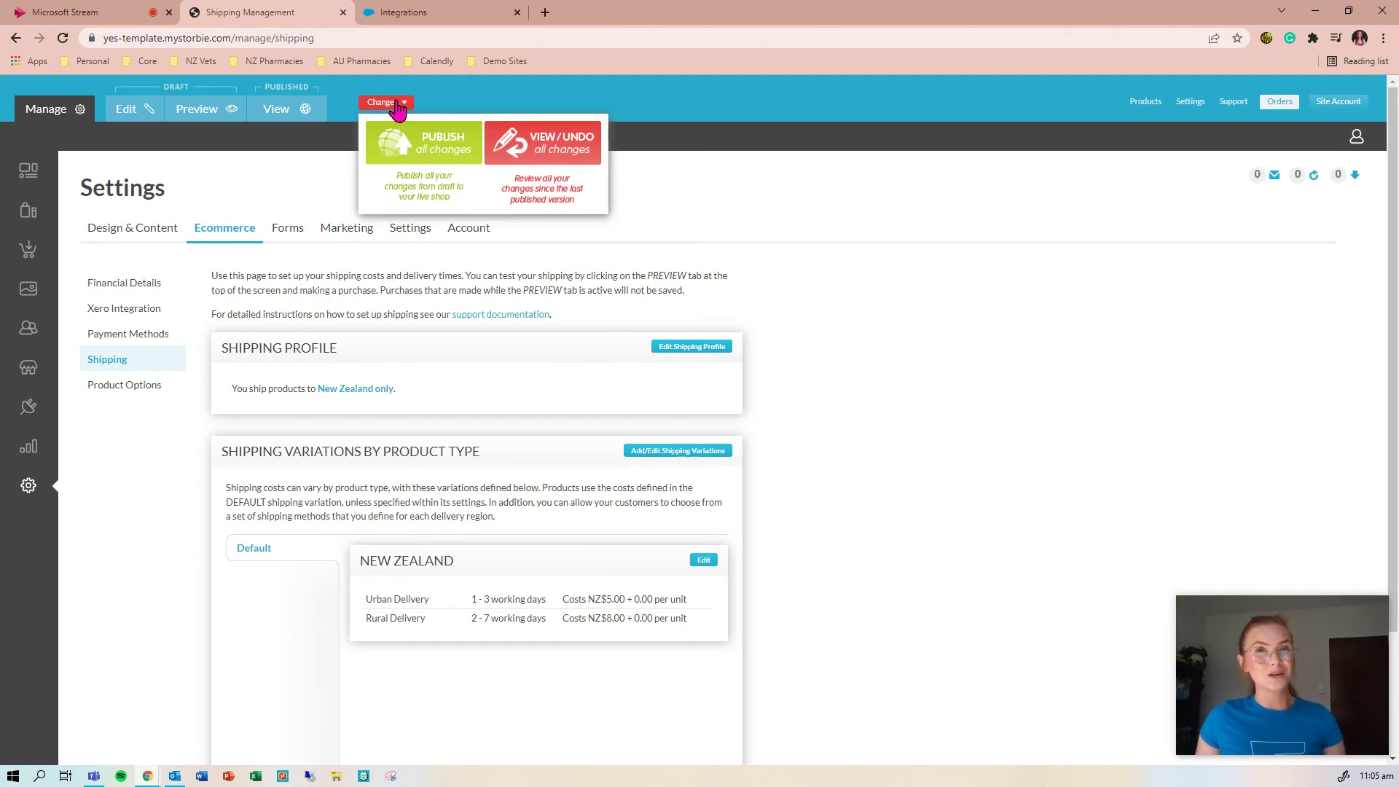
pyautogui.click(399, 143)
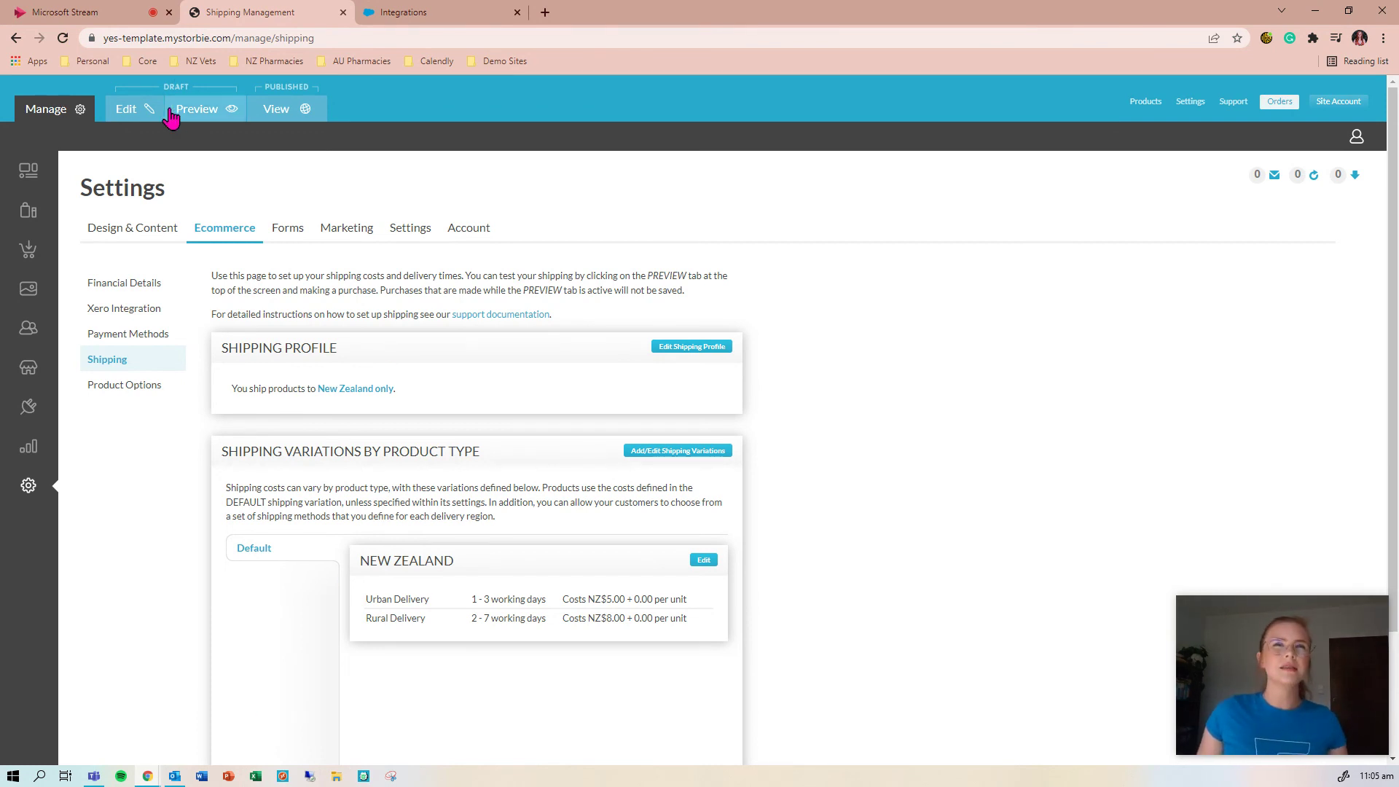
pyautogui.click(196, 113)
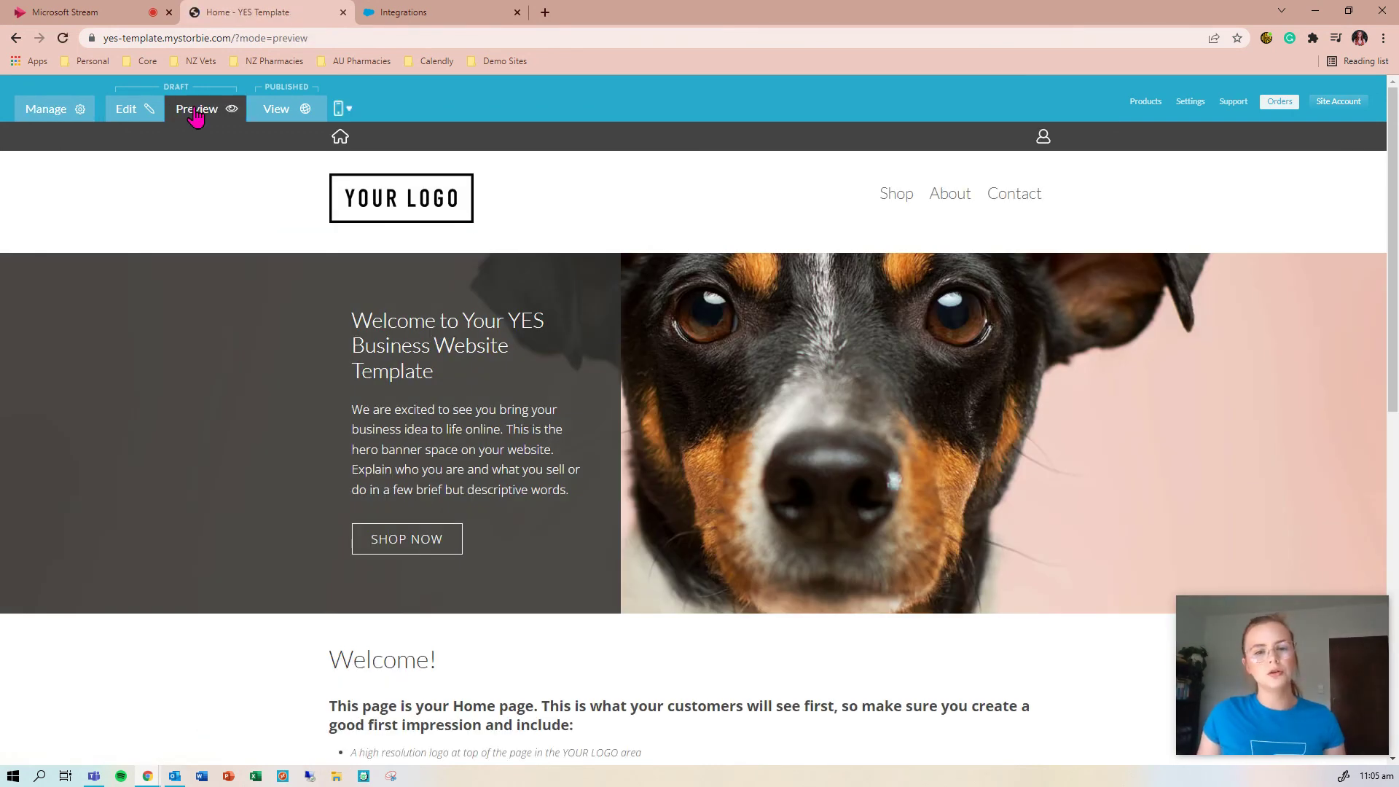
# Return the home page to the editor, showing the dog hero banner beside the Welcome text
pyautogui.click(126, 110)
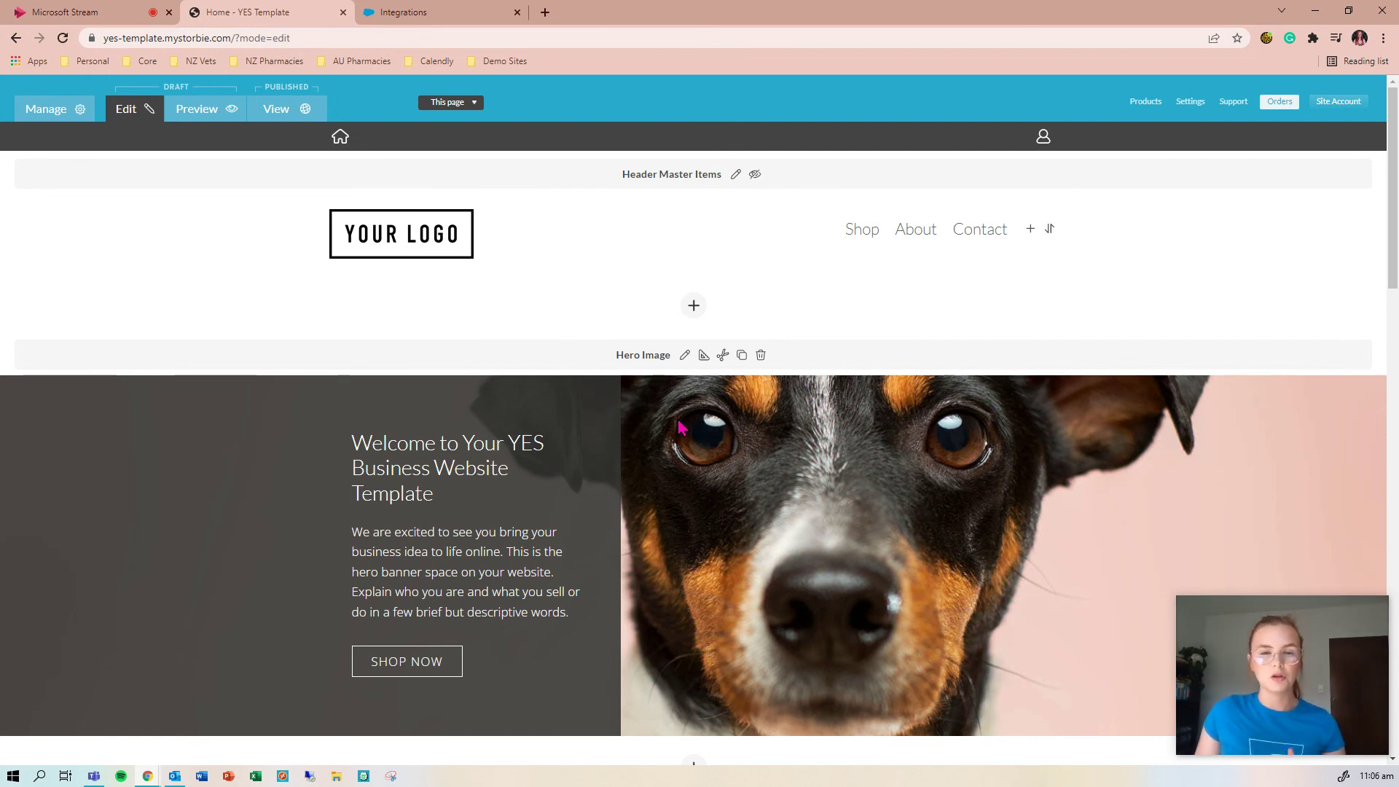
# Go to Manage > Settings and view the Design & Content shop details, profile and web addresses
pyautogui.click(48, 113)
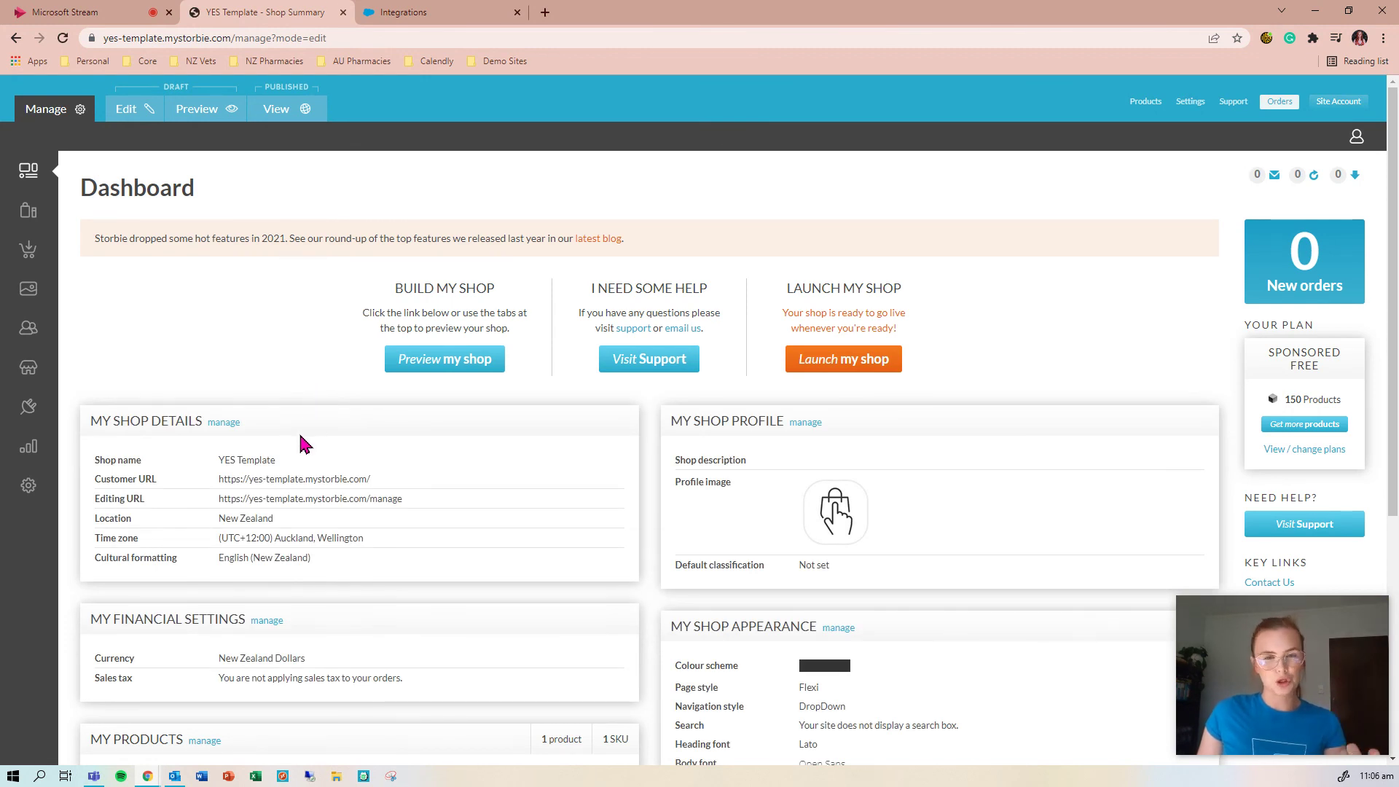
pyautogui.scroll(-2, 299, 437)
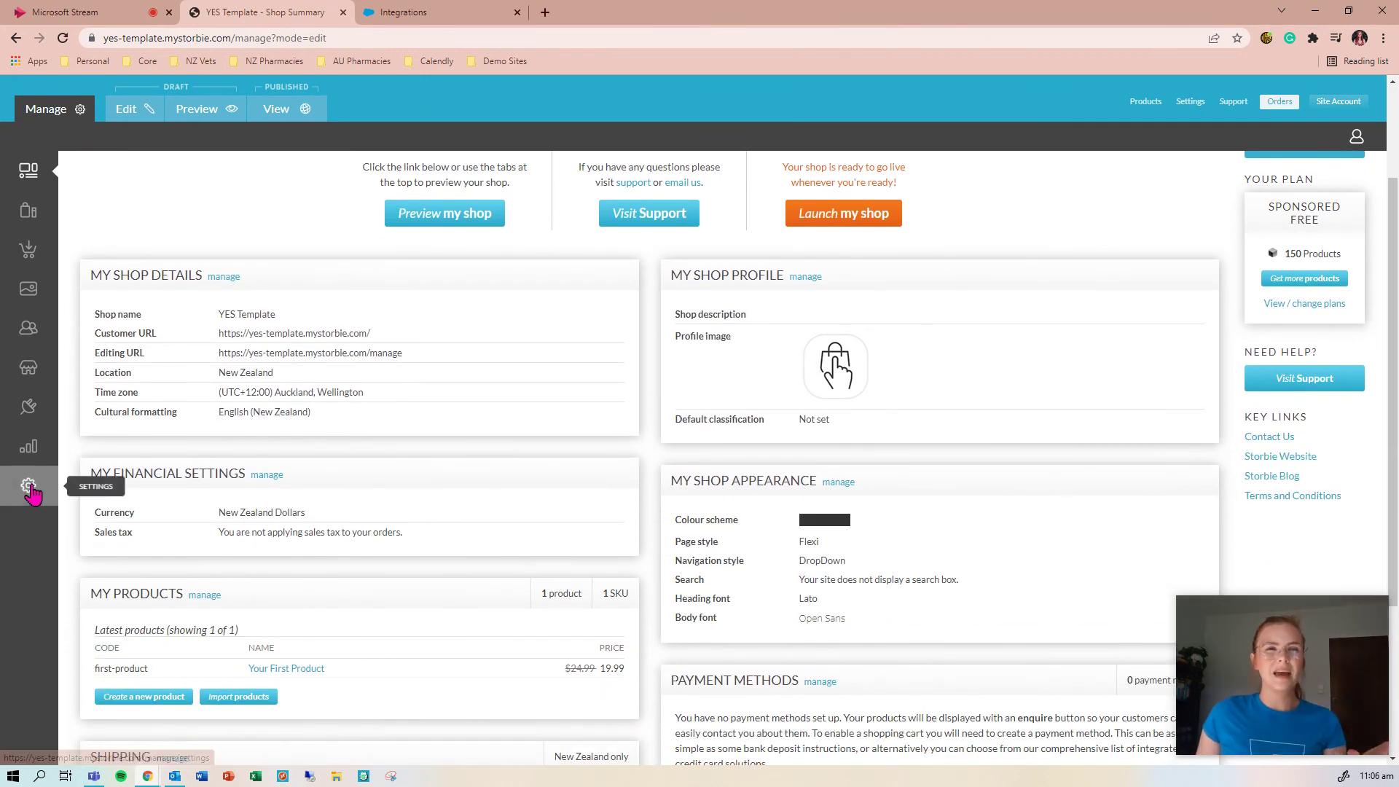
pyautogui.click(30, 487)
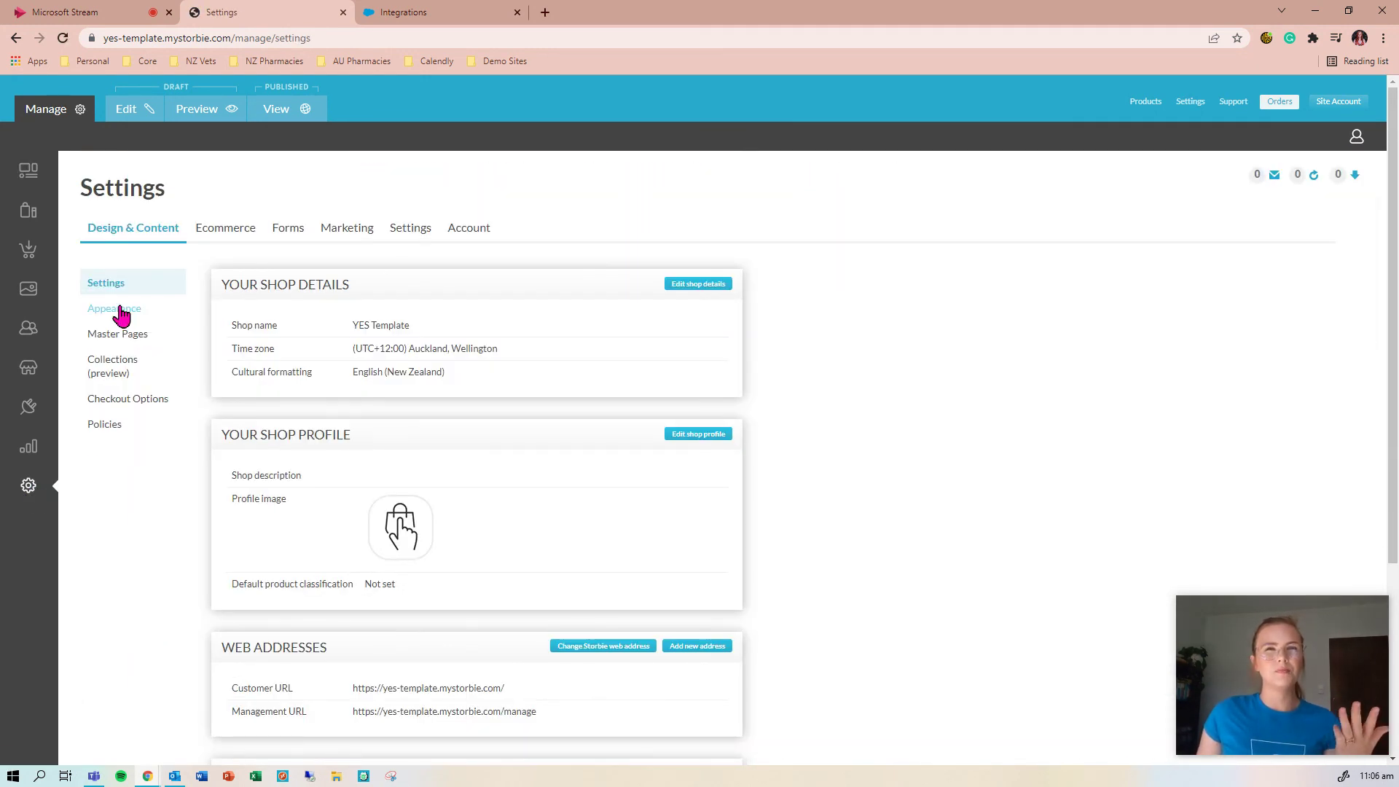
pyautogui.scroll(-1, 537, 615)
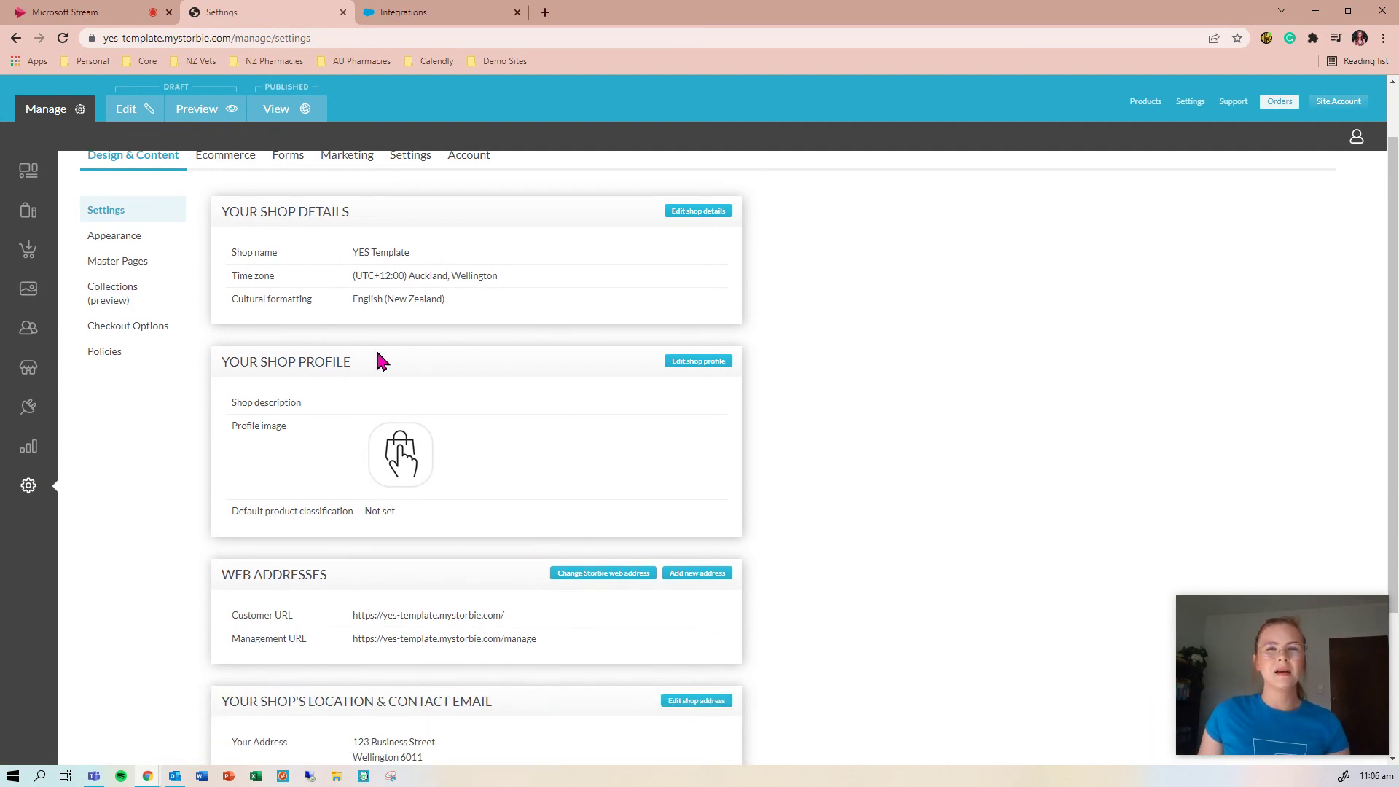